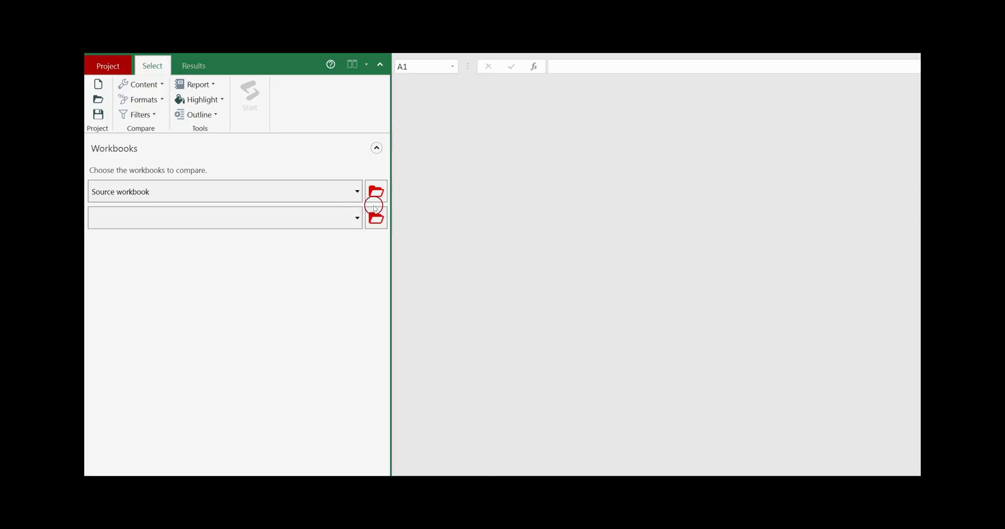
Step: Load Customers NEW from the Desktop as the source workbook
left_click(357, 192)
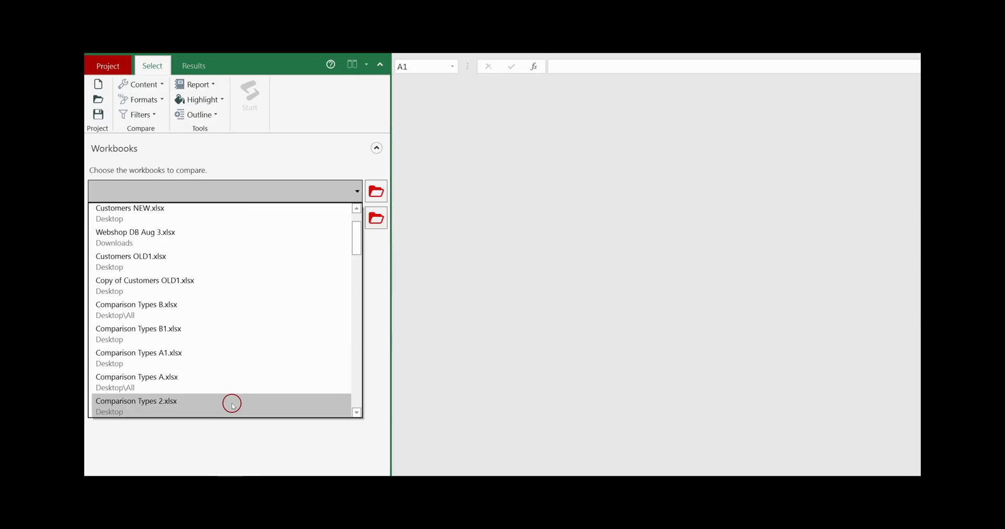
left_click(337, 454)
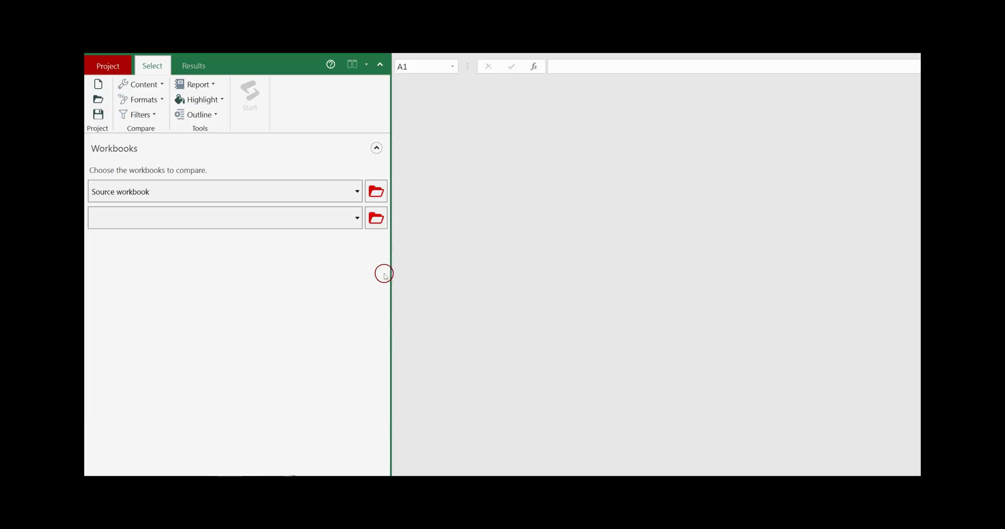
left_click(377, 192)
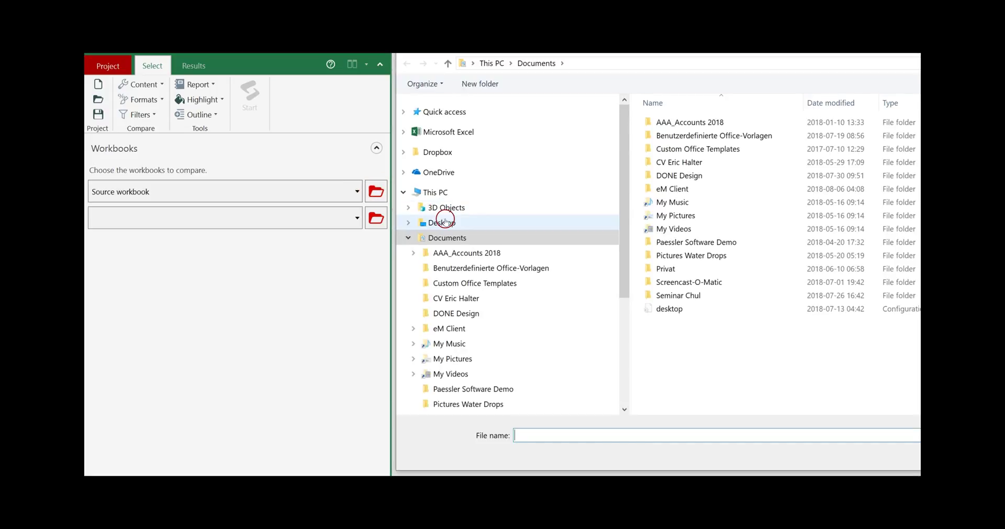
left_click(444, 221)
double_click(672, 134)
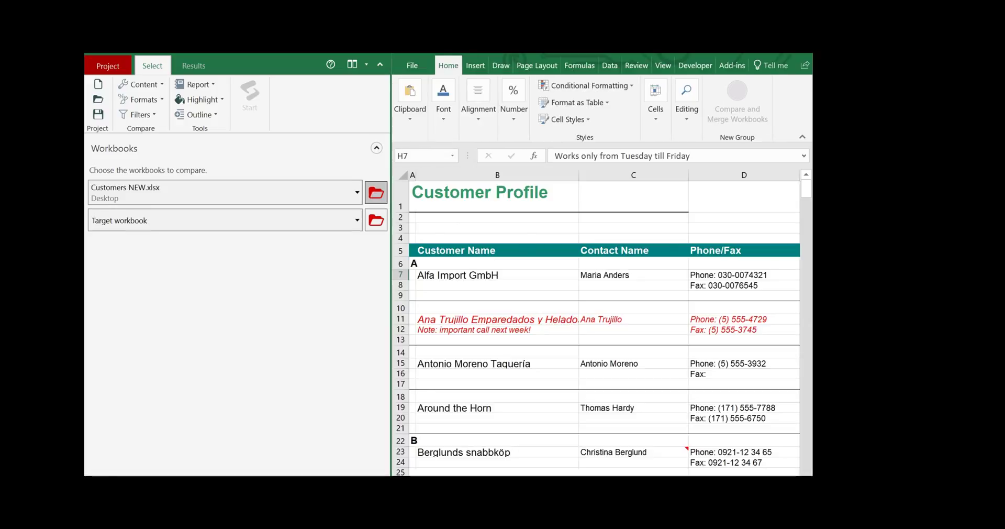
Step: Load Customers OLD as the target workbook, leaving the target worksheet unchosen
left_click(376, 219)
double_click(668, 163)
key("Escape")
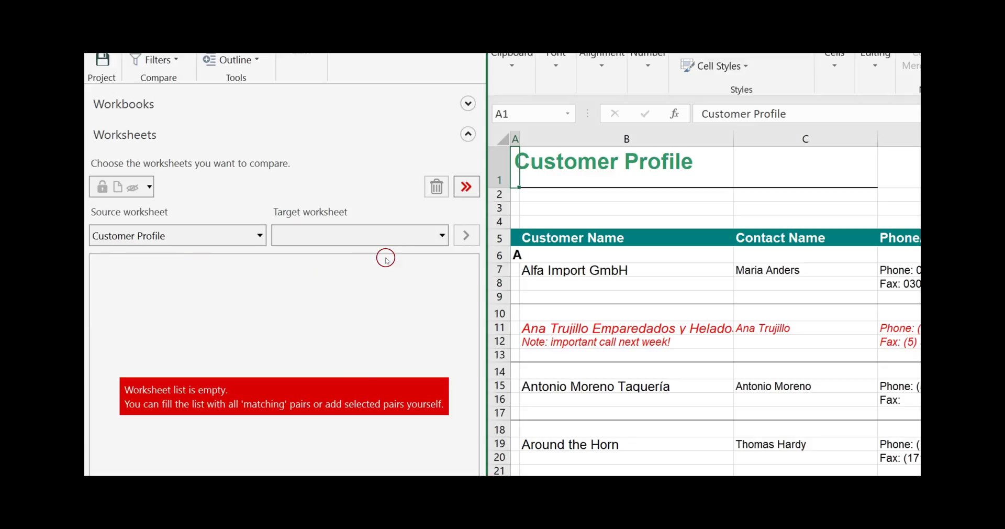
Step: Choose Sheet1 as the target worksheet and add the Customer Profile / Sheet1 pair
left_click(444, 239)
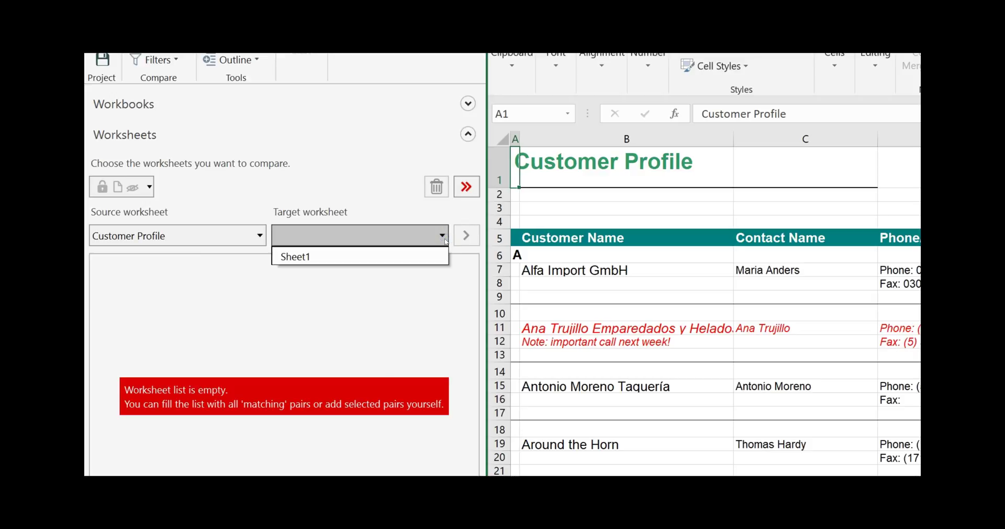
left_click(421, 257)
left_click(464, 242)
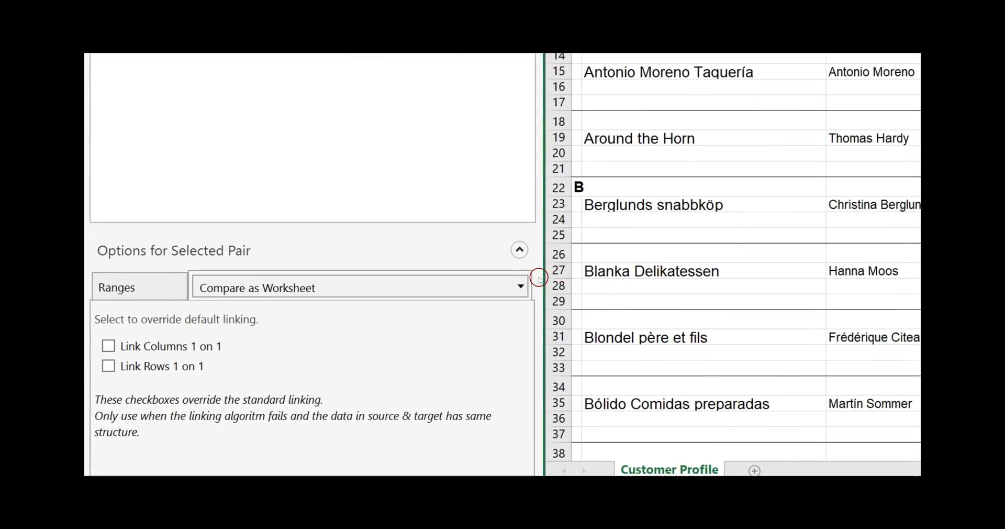
left_click(523, 289)
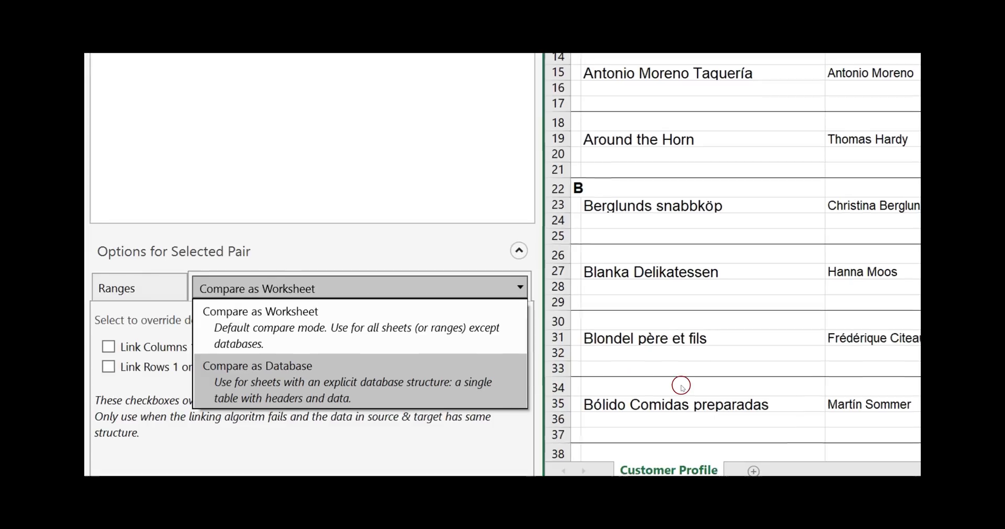
Step: Keep the pair on Compare as Worksheet and start comparing the two workbooks
left_click(455, 327)
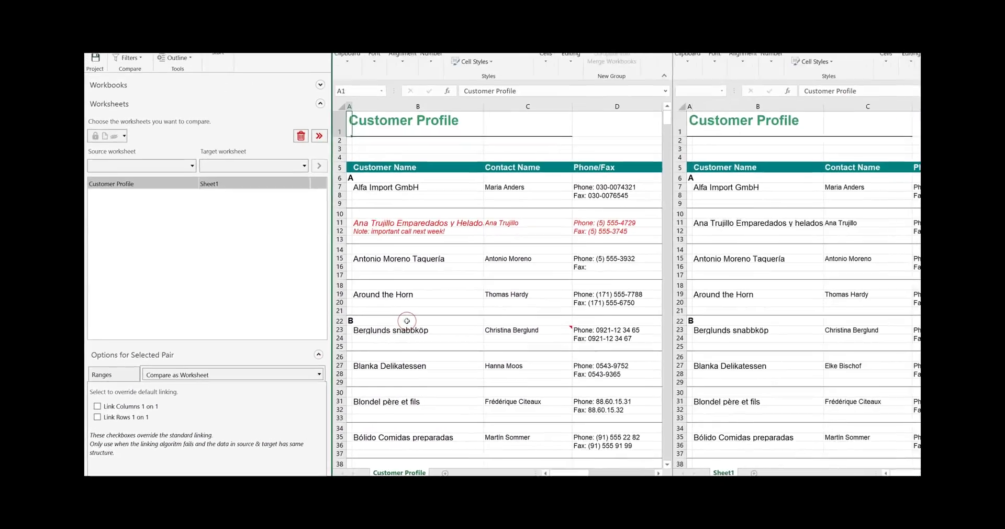
left_click(375, 321)
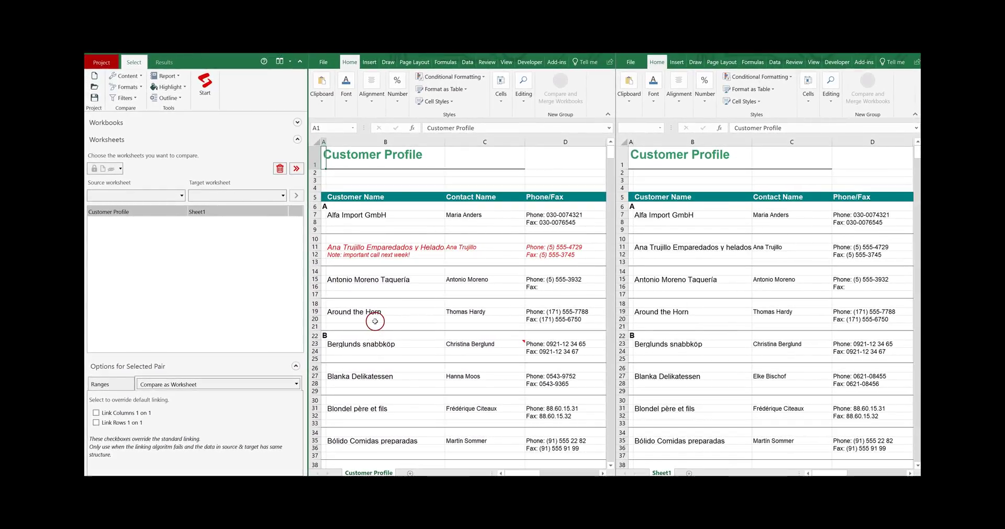
left_click(206, 85)
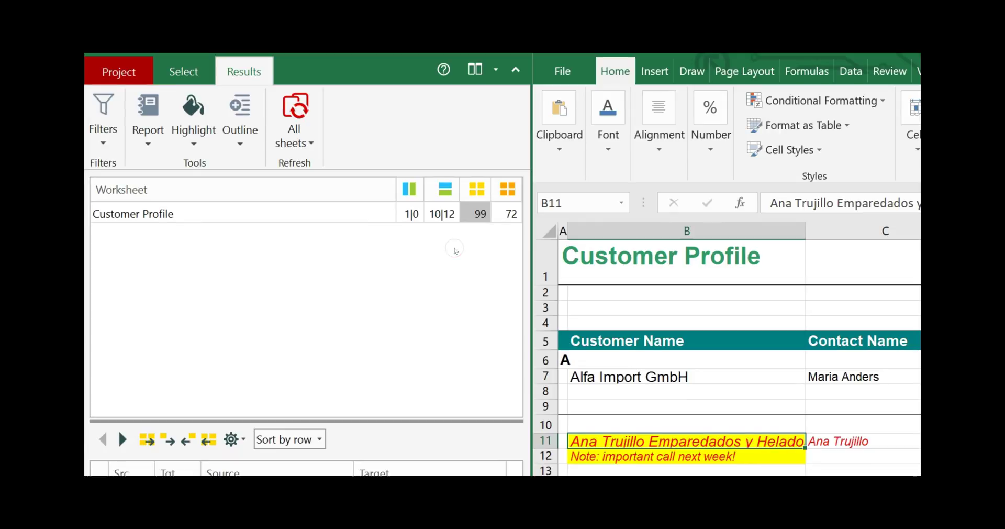
left_click(316, 222)
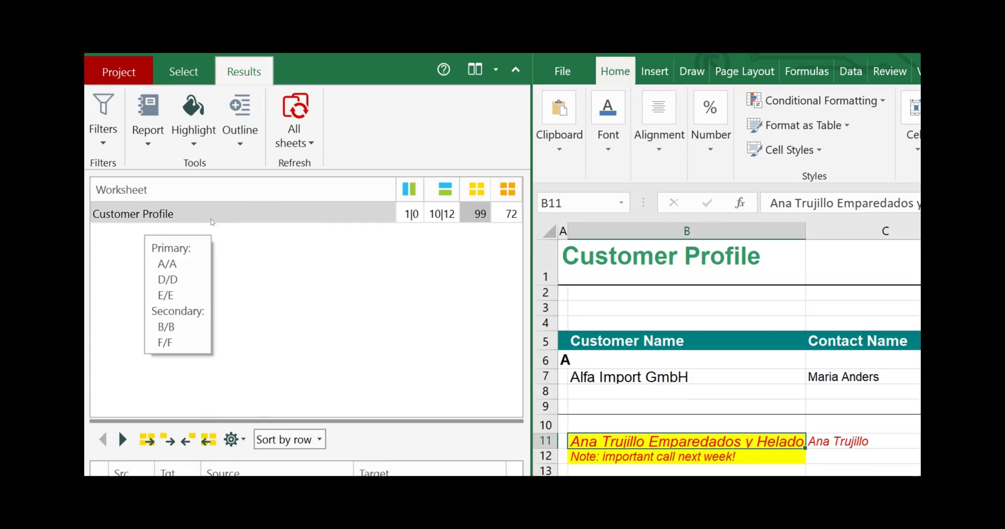
left_click(311, 229)
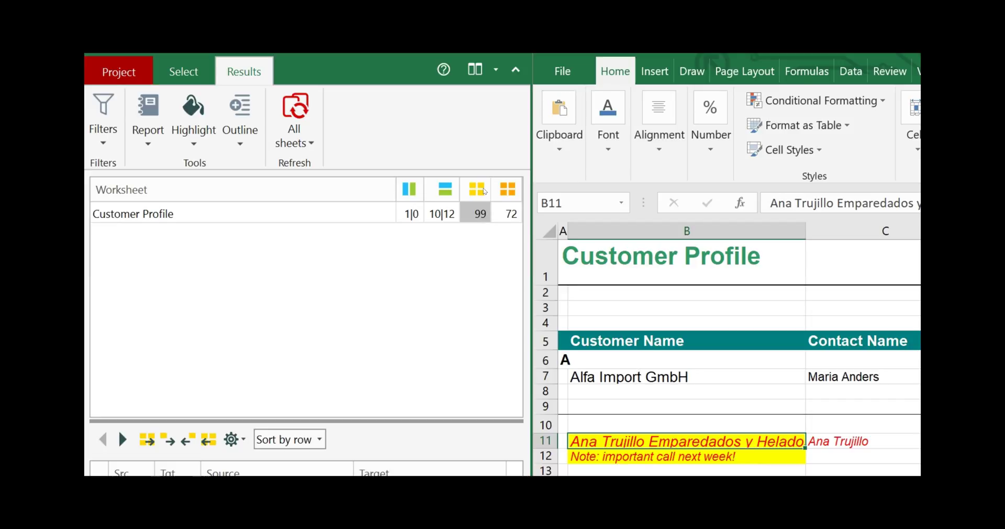
Step: Select the 10|12 row-difference count in the Results list for review
left_click(477, 213)
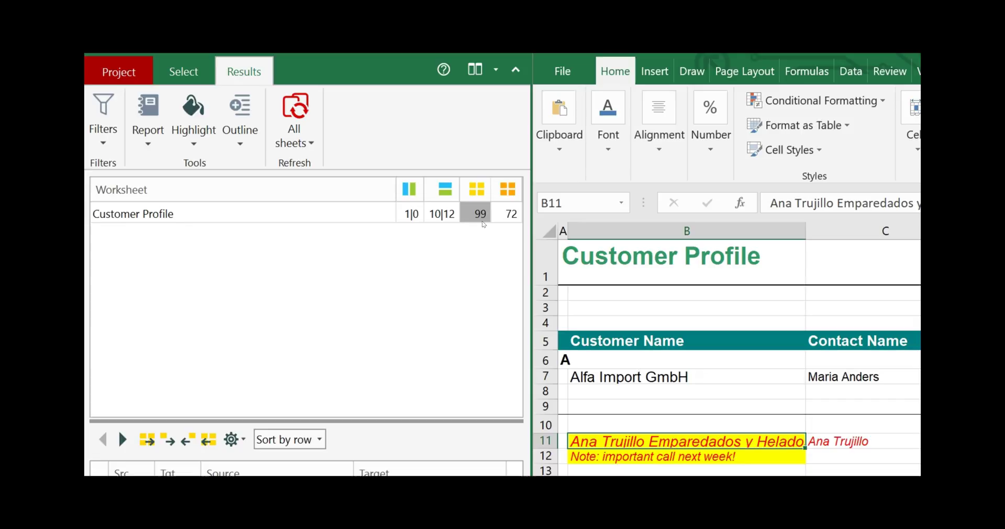
left_click(445, 196)
left_click(408, 195)
left_click(446, 193)
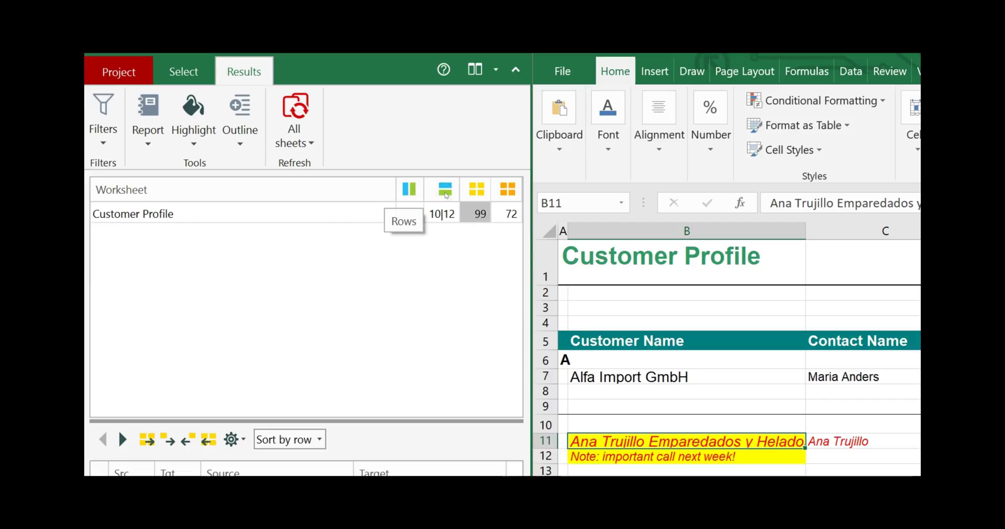
left_click(429, 214)
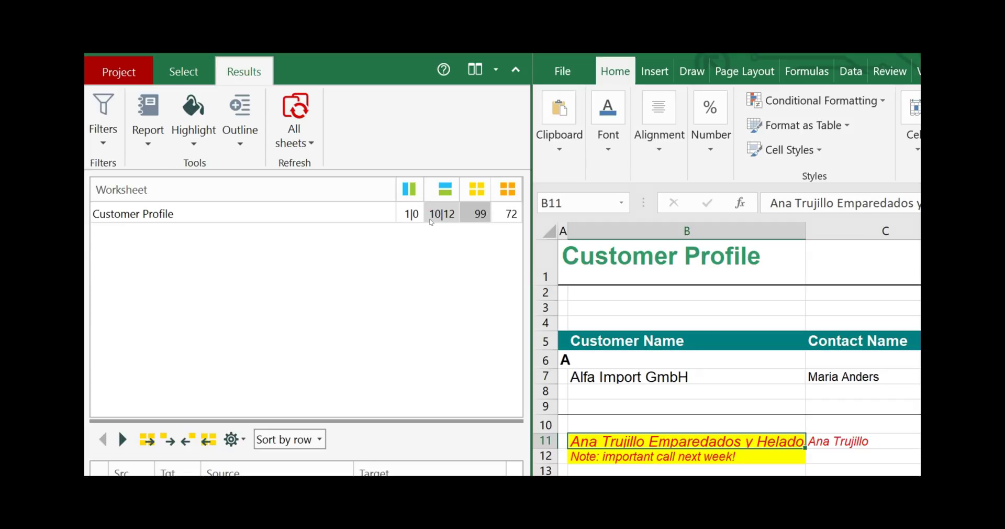
left_click(441, 192)
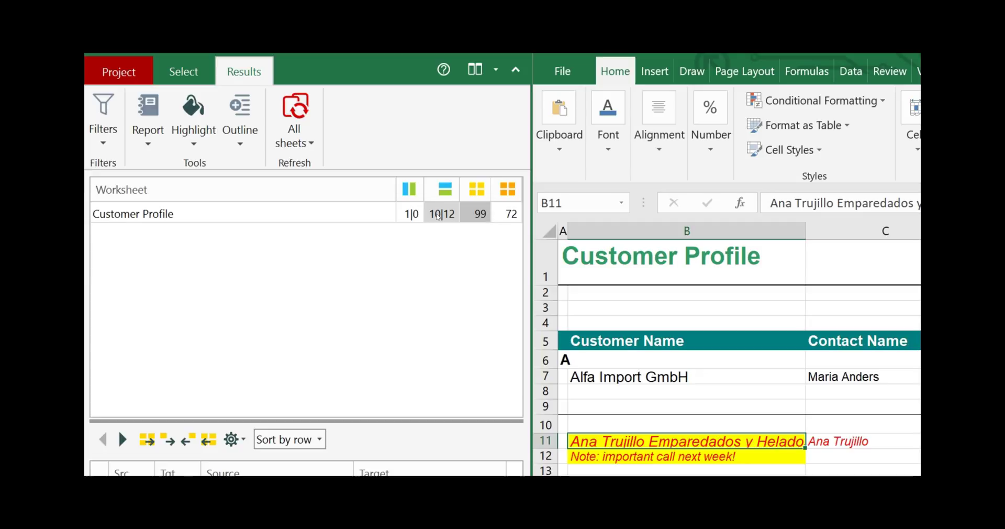
left_click(455, 219)
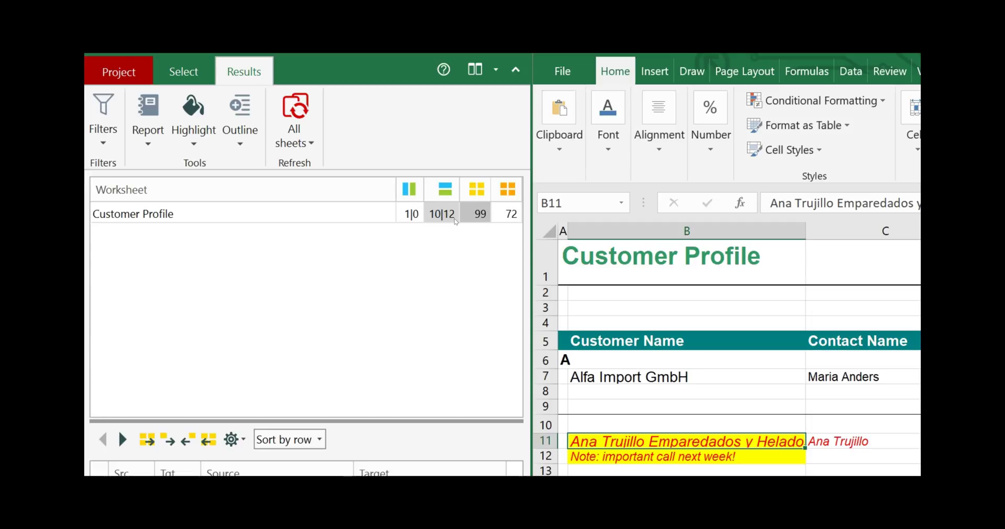
Step: Switch to the 1|0 column-difference count in the Results list
left_click(415, 219)
left_click(413, 189)
left_click(408, 216)
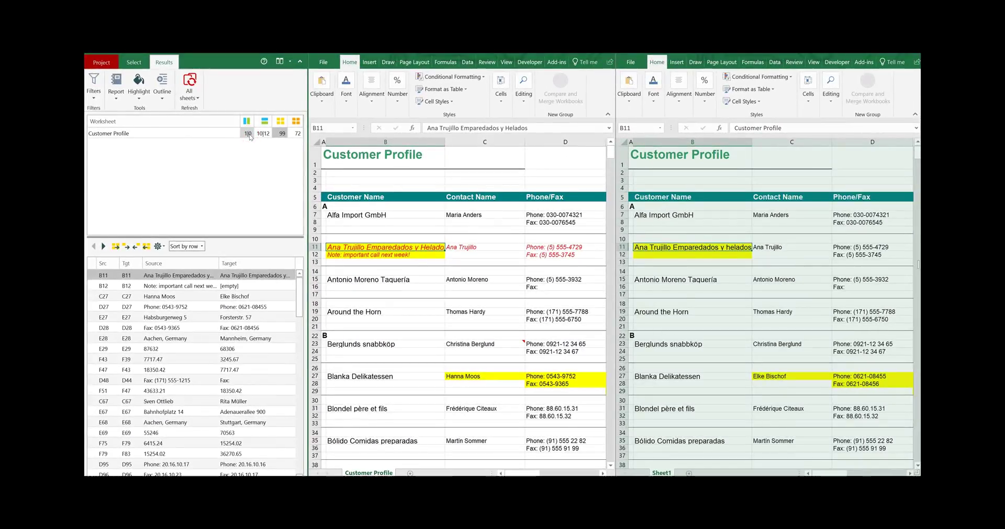
left_click(250, 138)
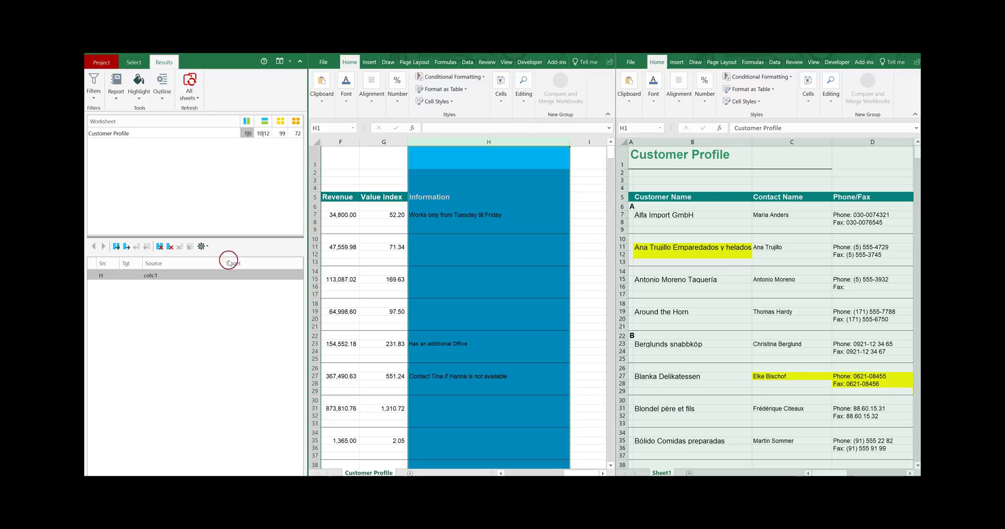
left_click(278, 134)
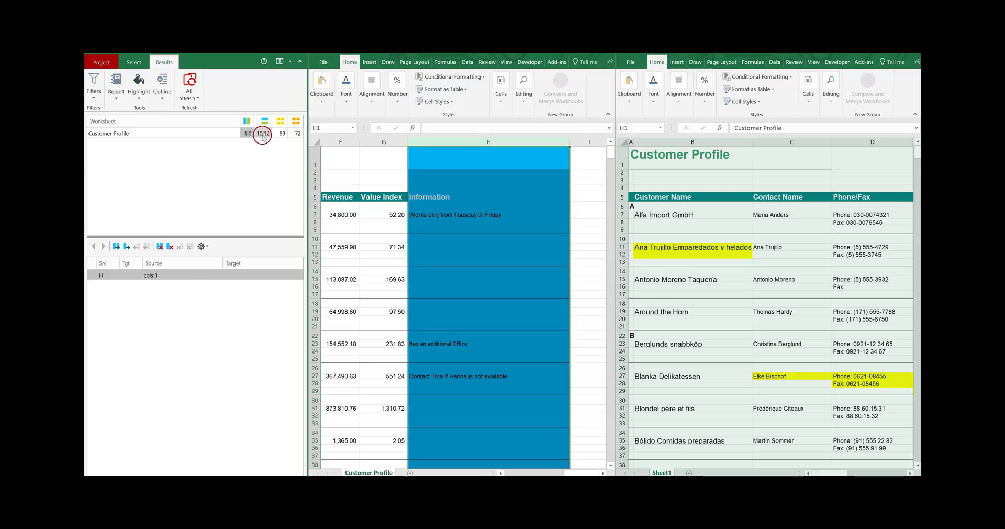
left_click(241, 367)
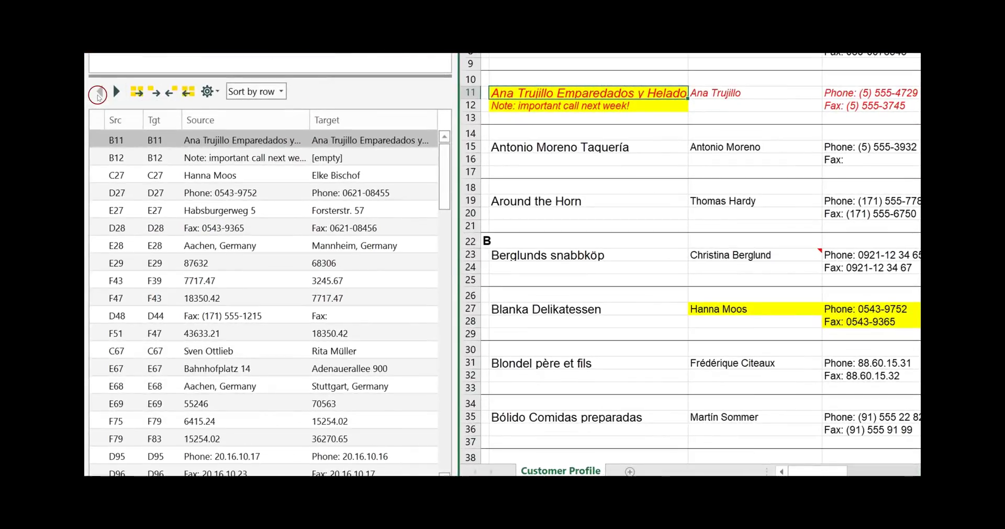
left_click(115, 94)
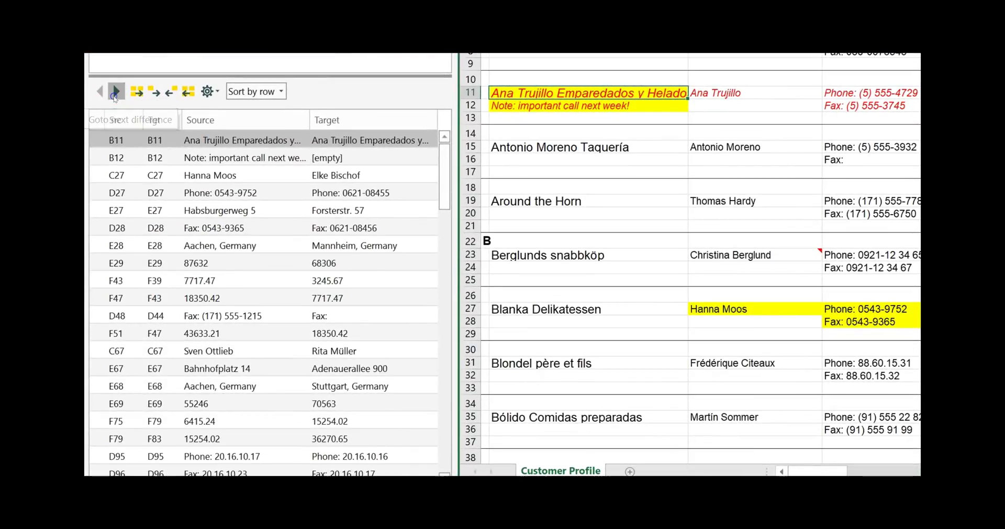
left_click(115, 94)
left_click(115, 94)
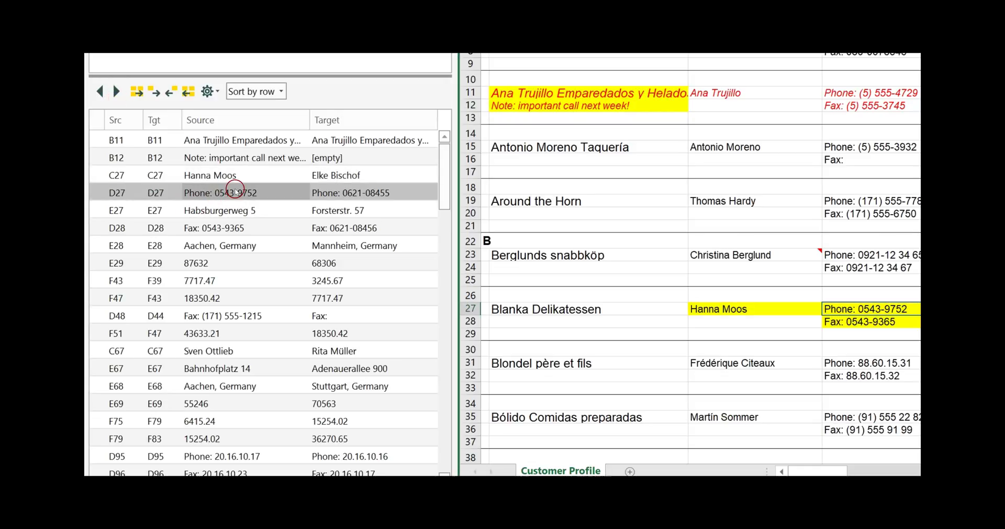
left_click(126, 94)
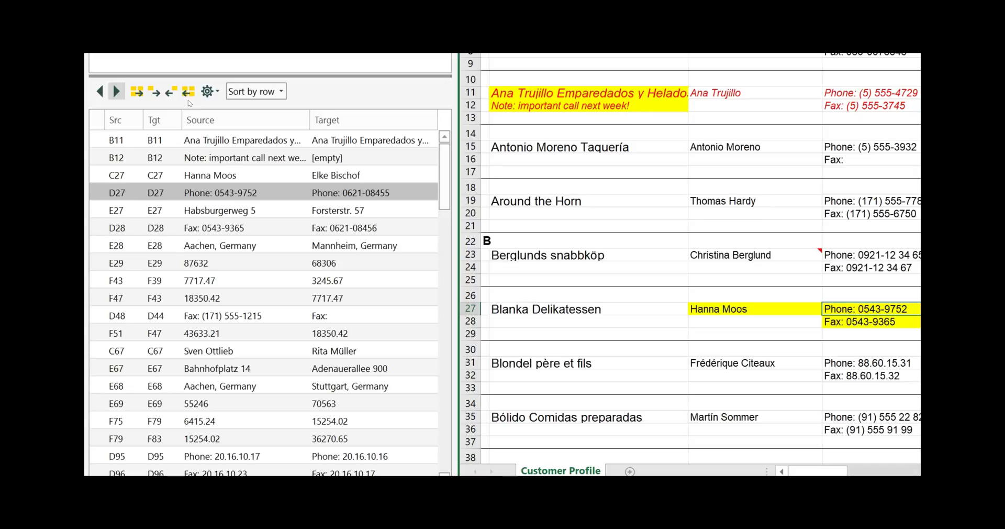
left_click(151, 99)
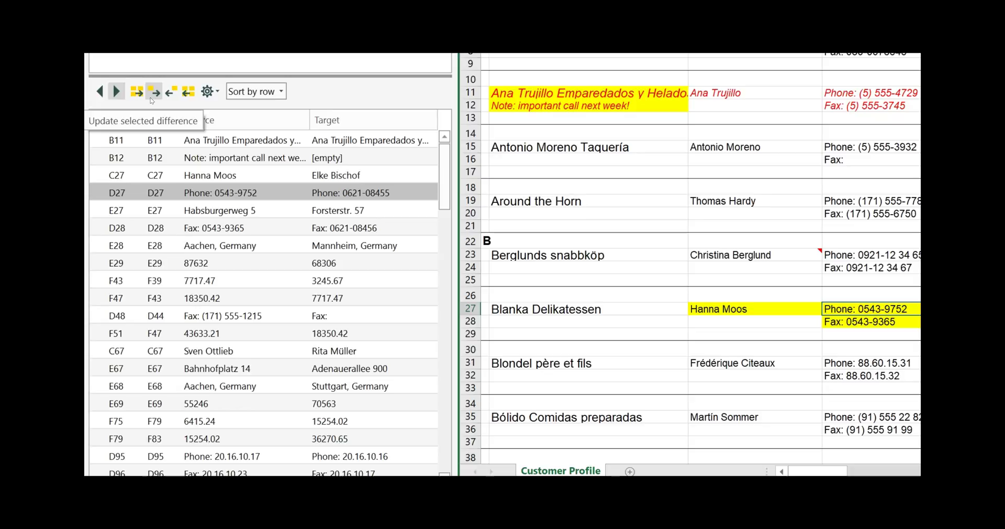
left_click(177, 101)
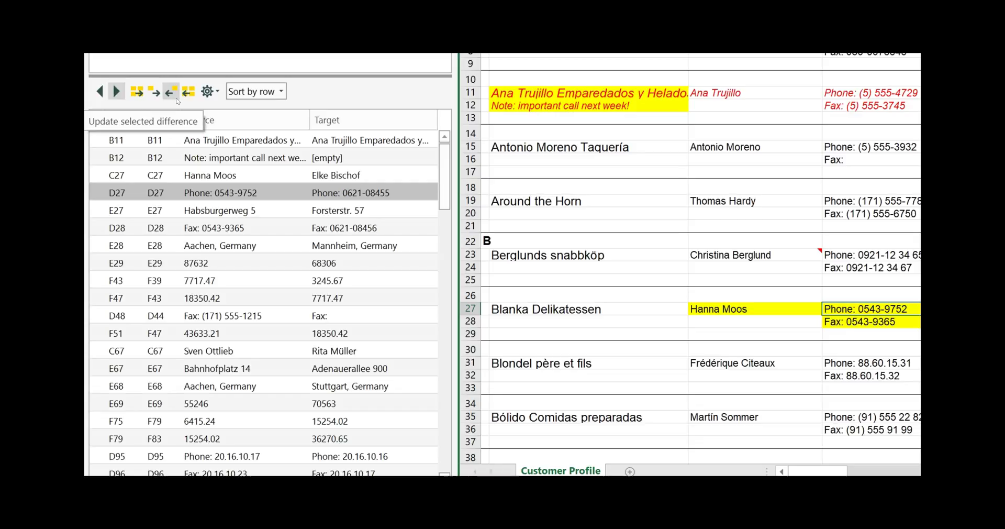
left_click(189, 99)
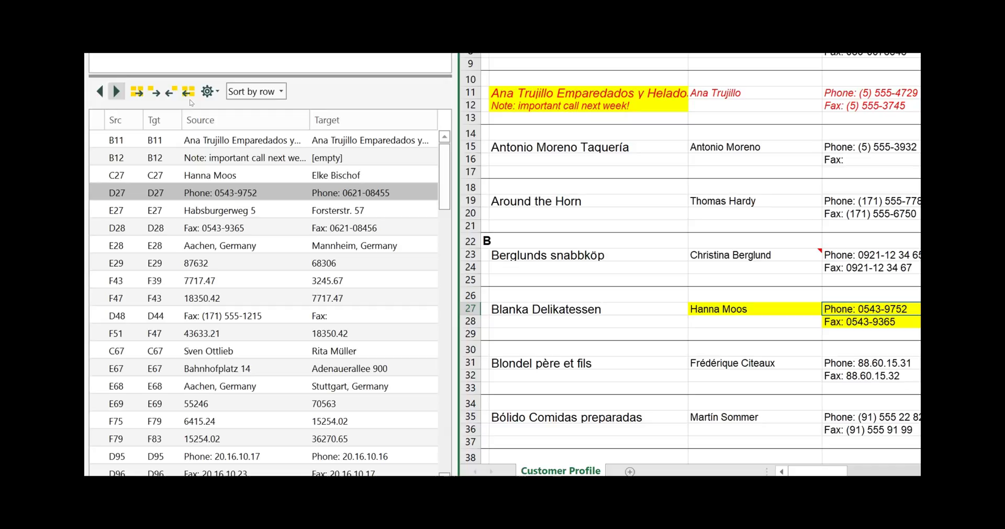
left_click(126, 127)
left_click(116, 140)
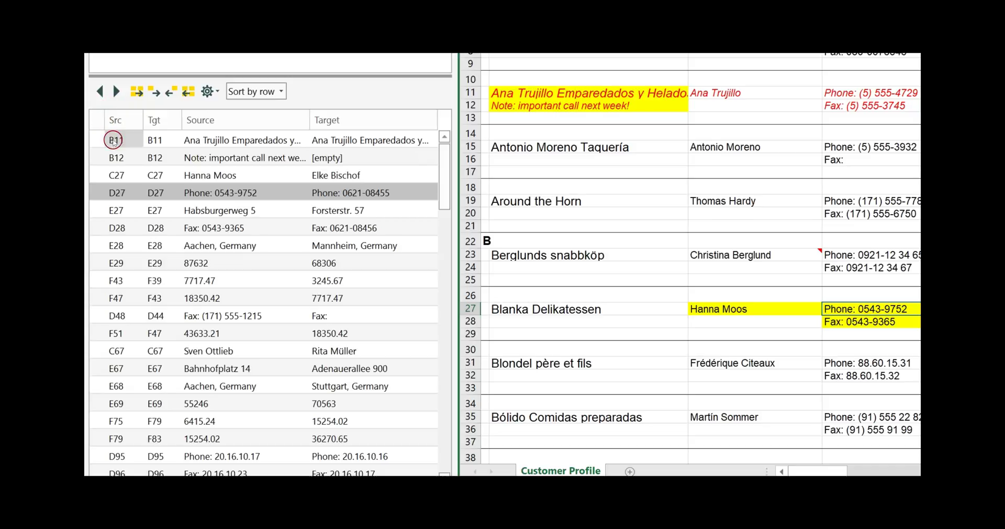
left_click(131, 120)
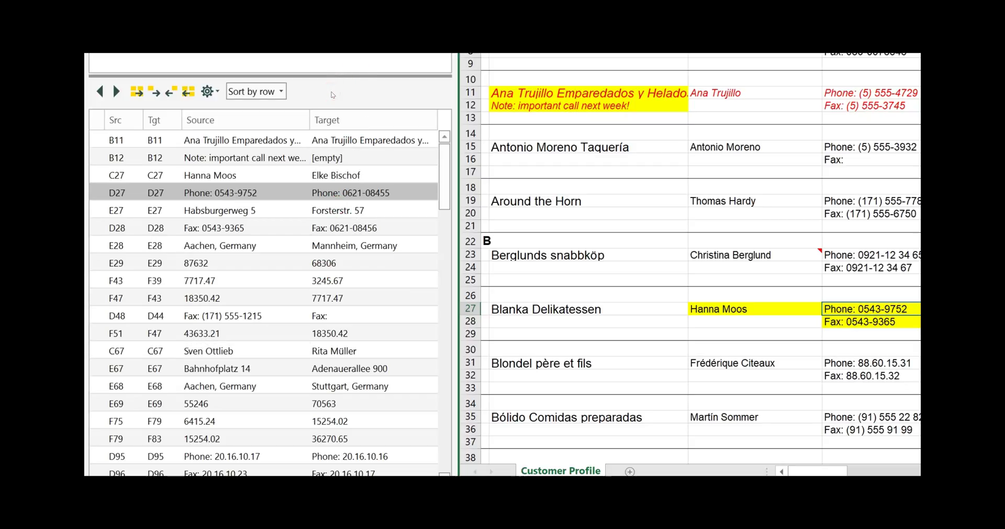
Step: Try sorting the differences by column, then group them by row
left_click(282, 92)
left_click(273, 111)
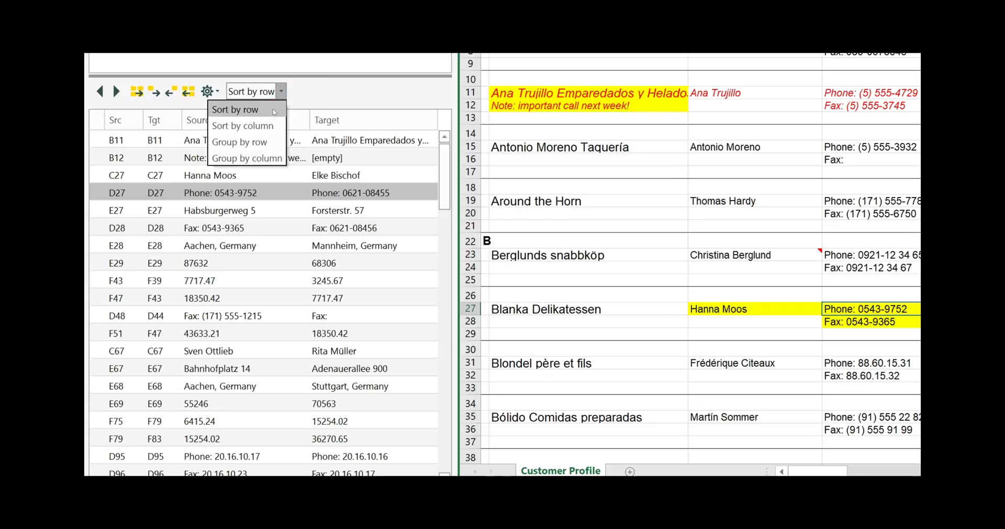
left_click(268, 126)
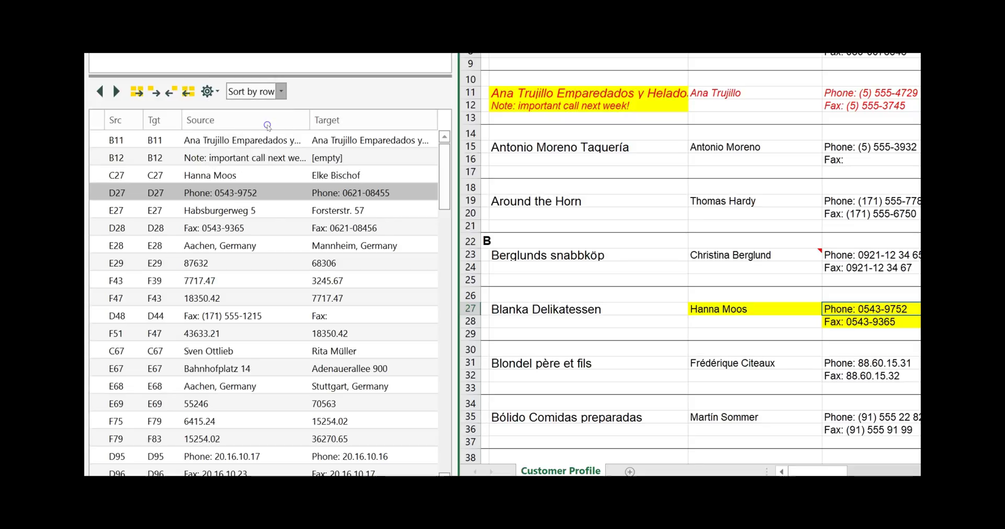
left_click(296, 91)
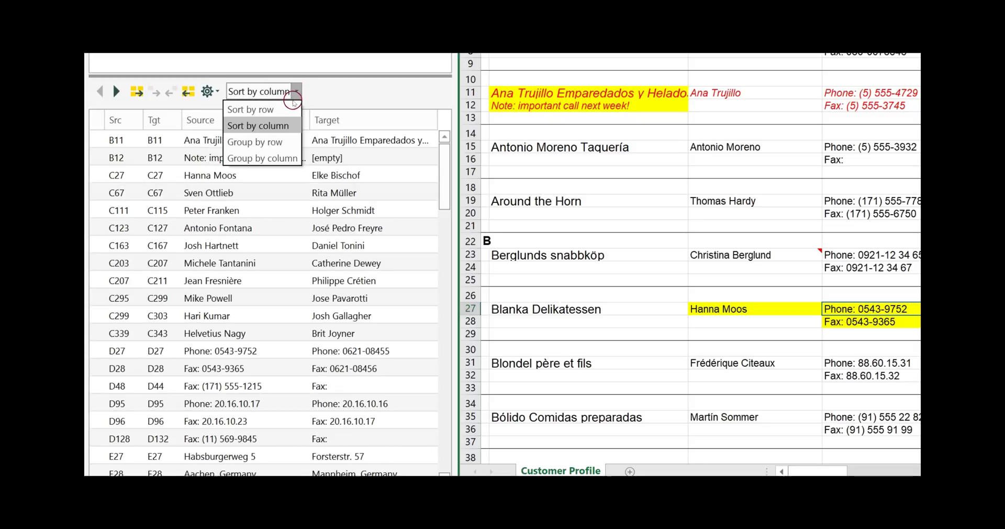
left_click(288, 142)
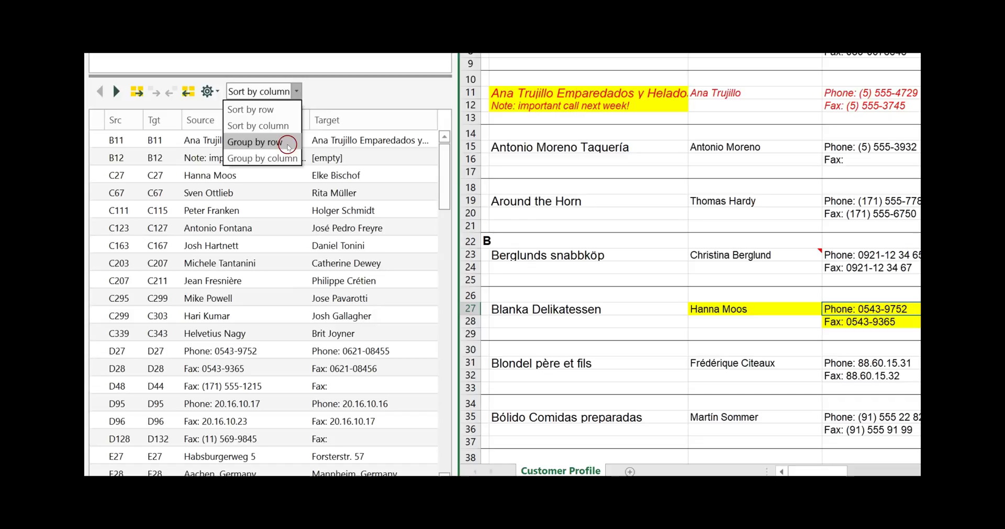
left_click(288, 159)
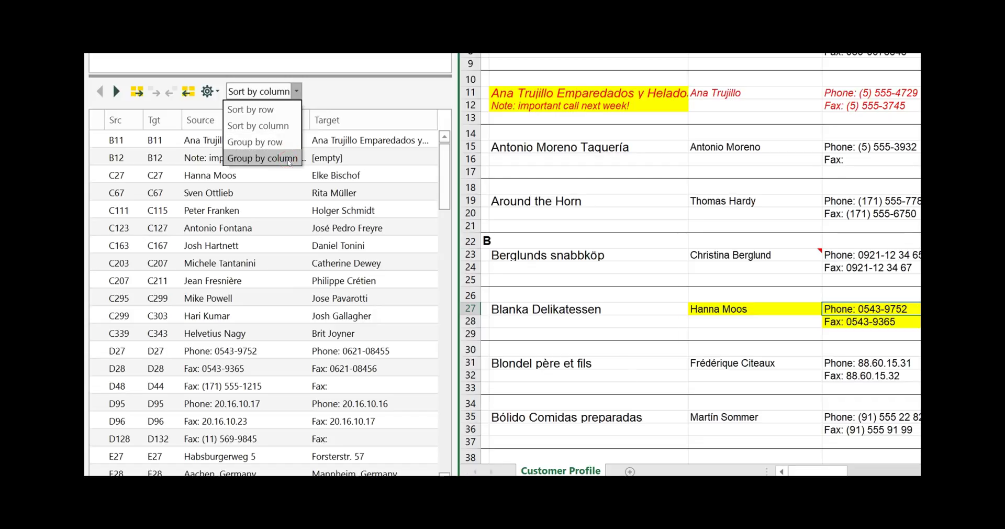
left_click(288, 143)
left_click(287, 143)
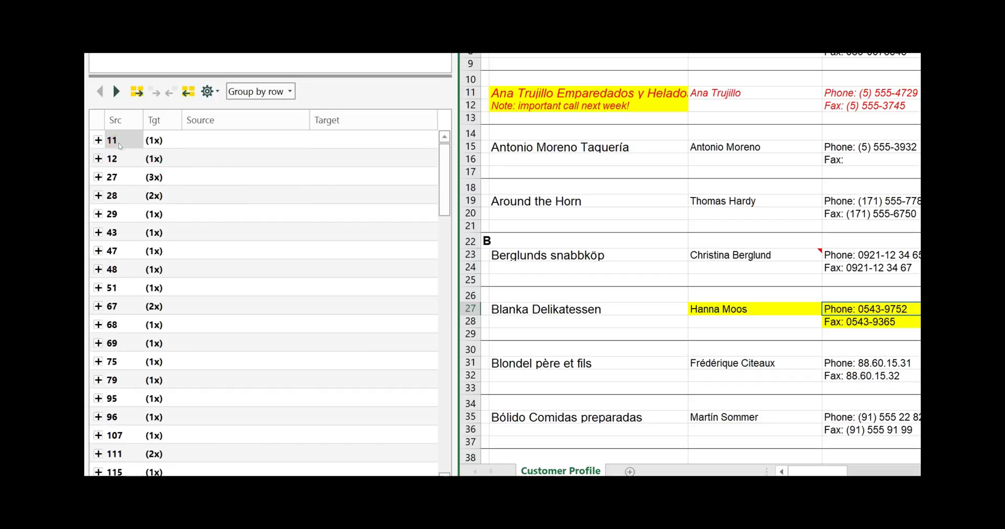
Step: Expand the row groups, including row 27 with its three differences
left_click(158, 142)
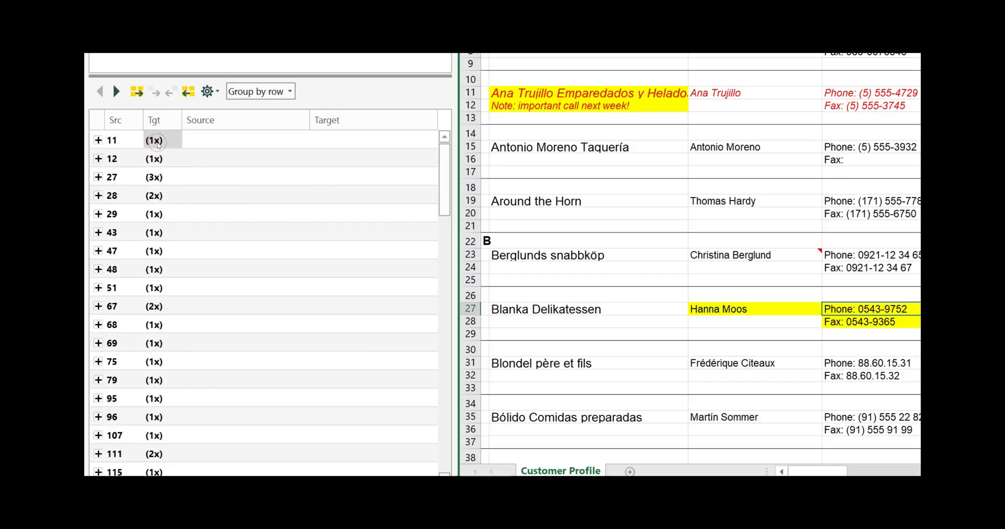
left_click(135, 158)
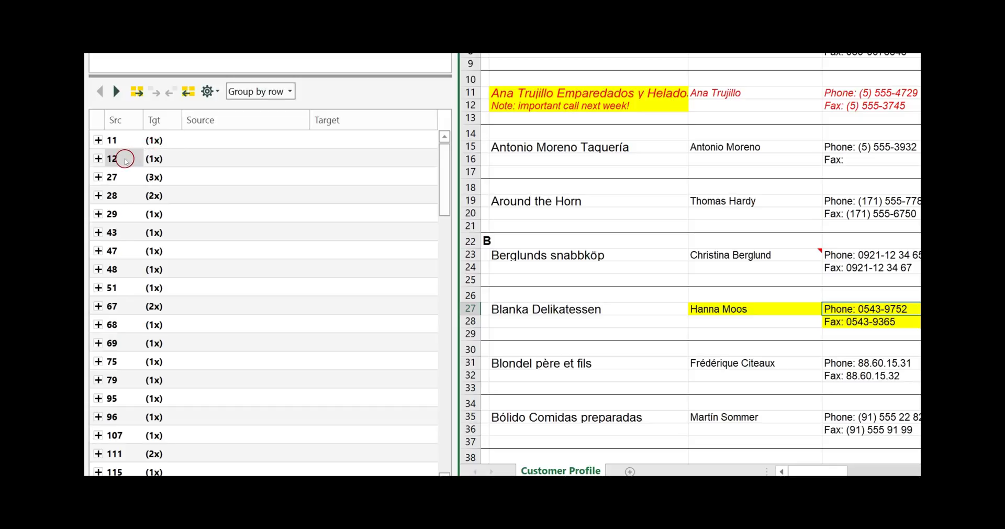
left_click(140, 157)
left_click(162, 176)
left_click(120, 179)
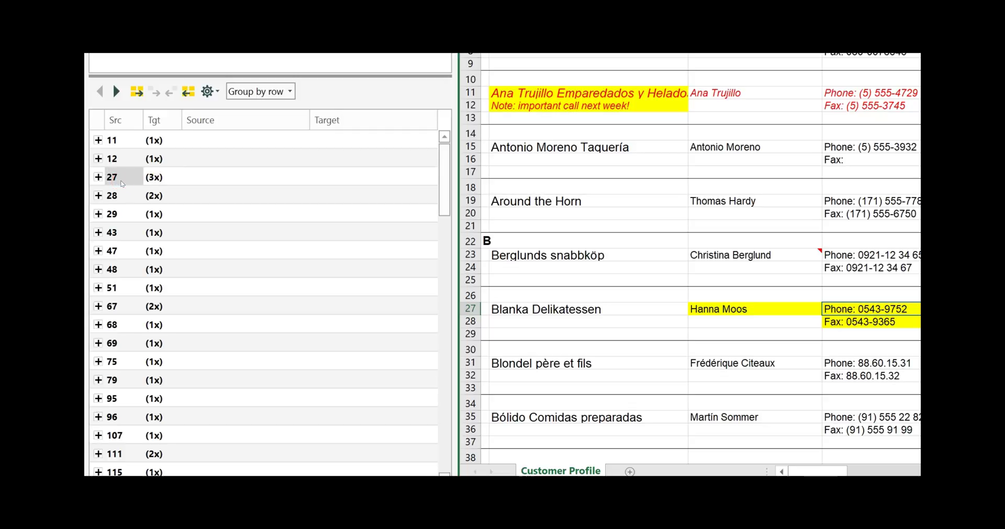
left_click(130, 228)
left_click(117, 249)
left_click(106, 198)
left_click(97, 177)
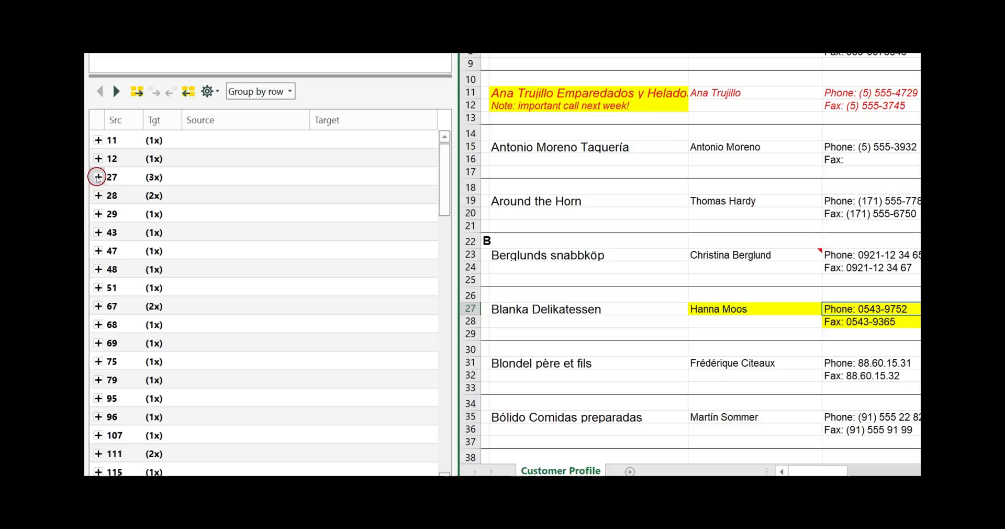
left_click(110, 191)
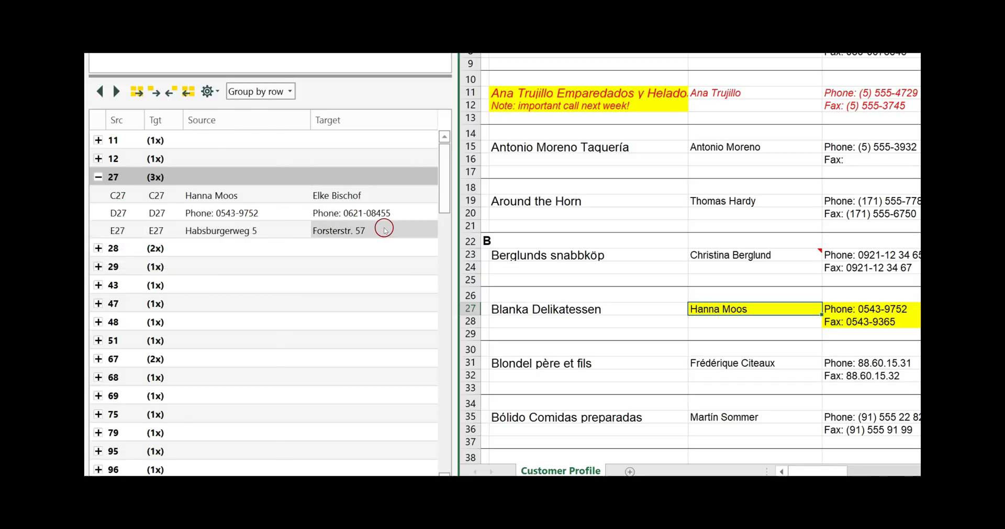
Step: Group the differences by column, expand column D's six differences and view D128's details
left_click(277, 92)
left_click(264, 157)
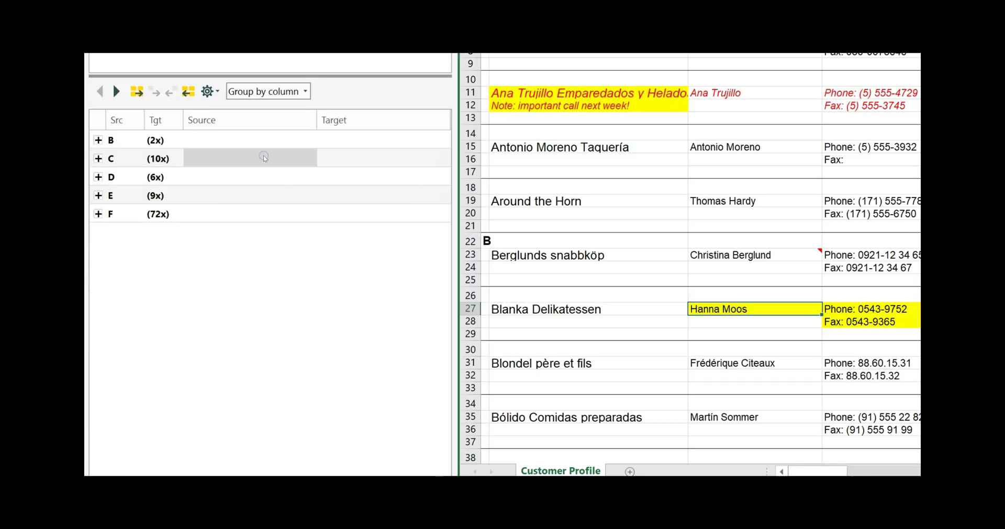
left_click(116, 146)
left_click(158, 143)
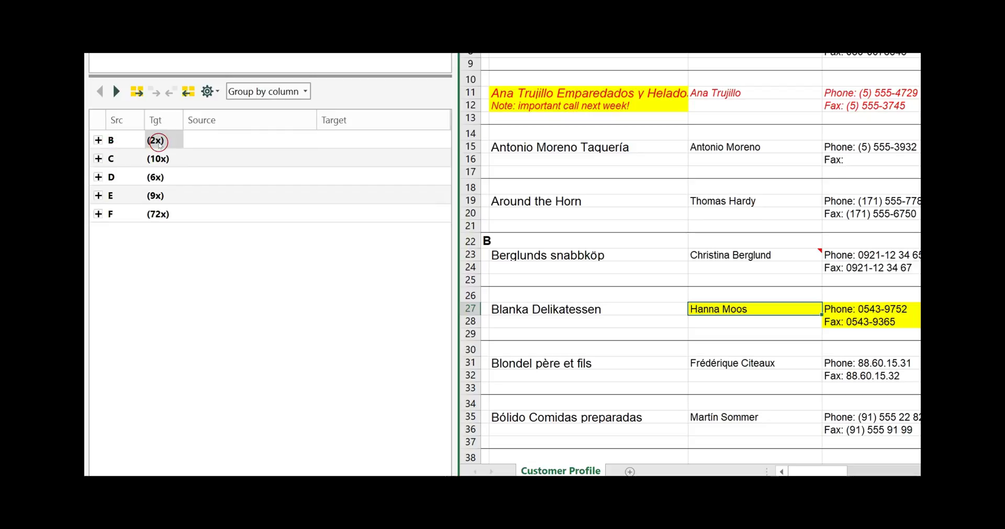
left_click(115, 158)
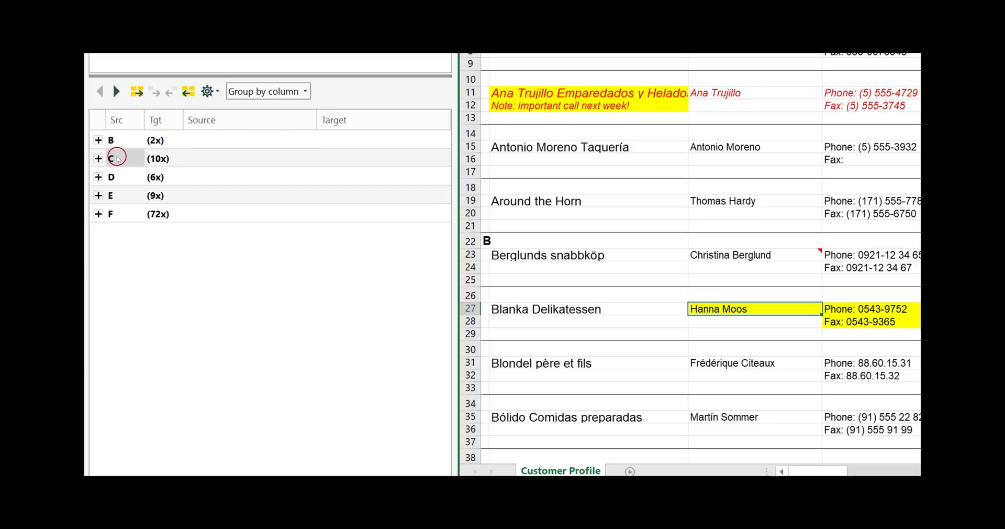
left_click(176, 157)
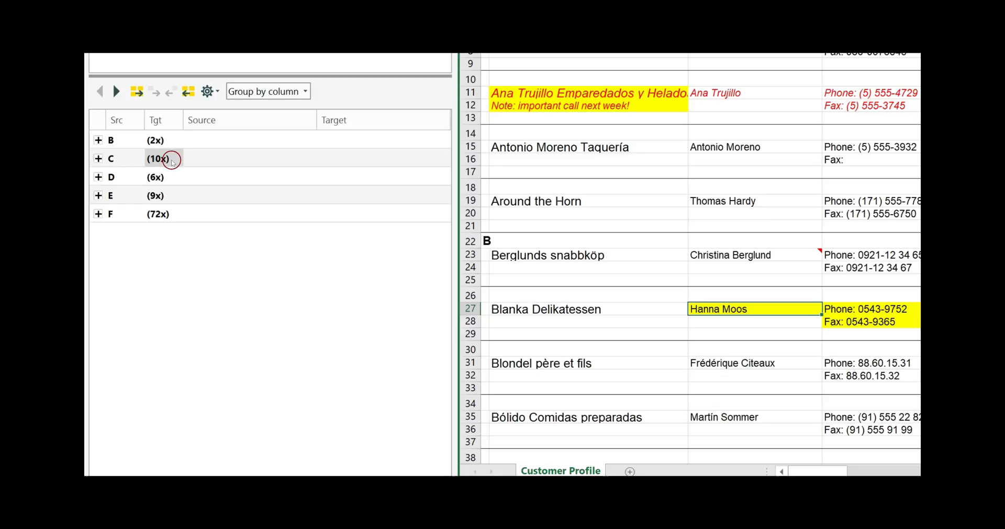
left_click(103, 177)
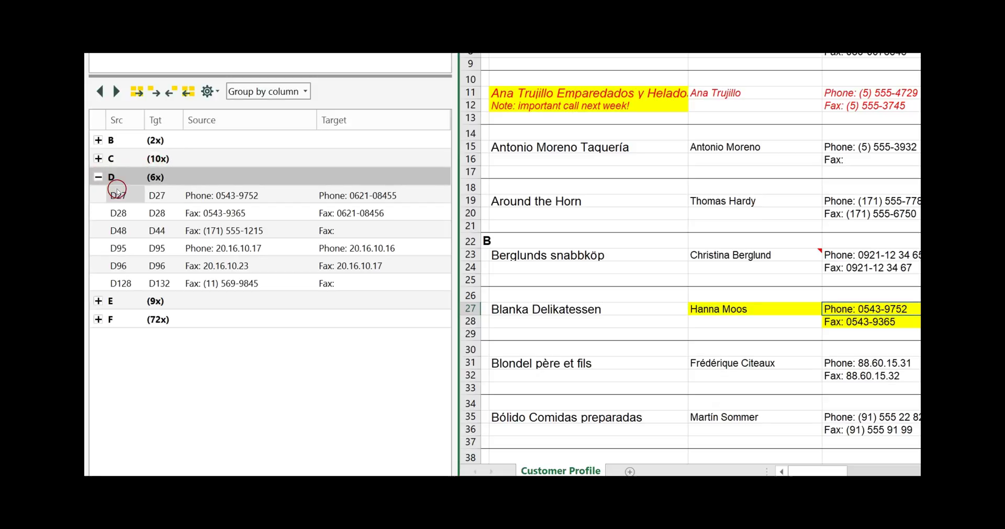
left_click(339, 280)
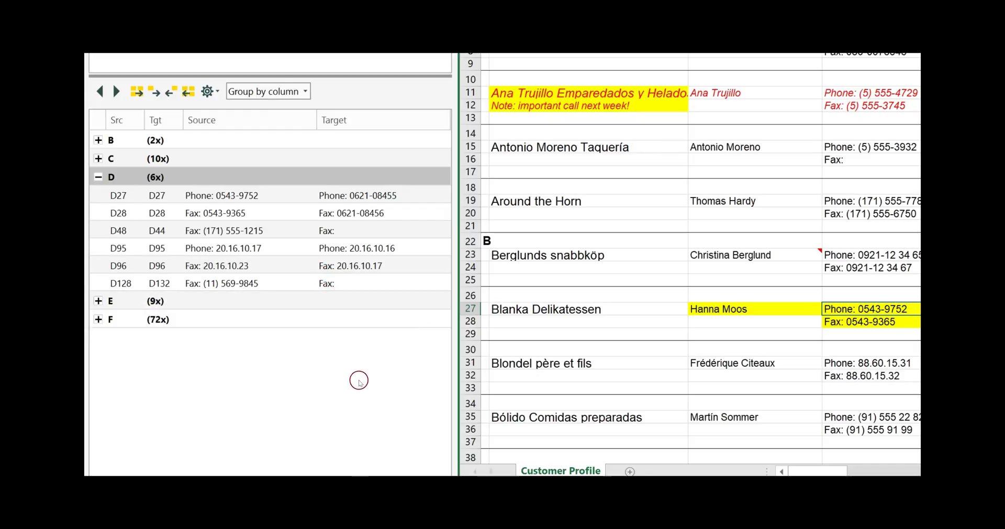
left_click(305, 92)
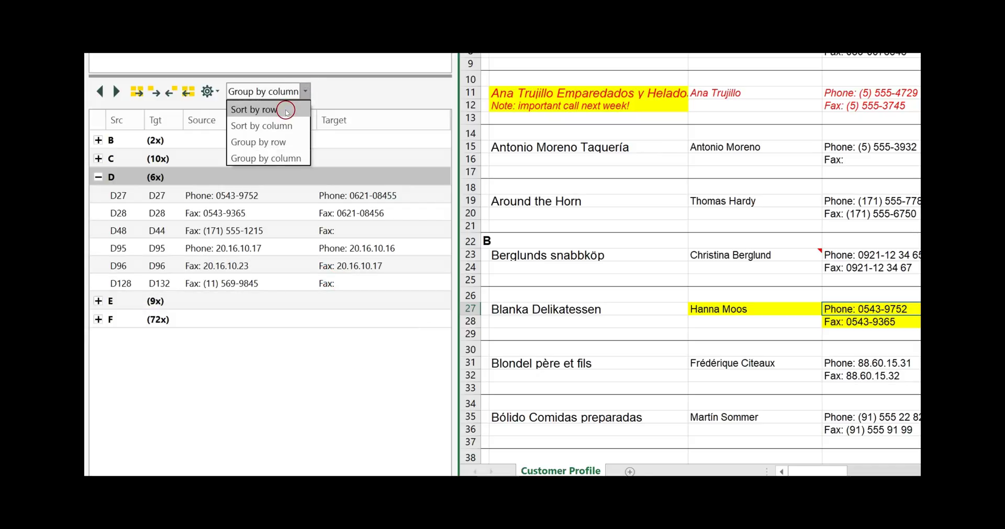
Step: Return to Sort by row and list only the column H (Information) difference
left_click(286, 111)
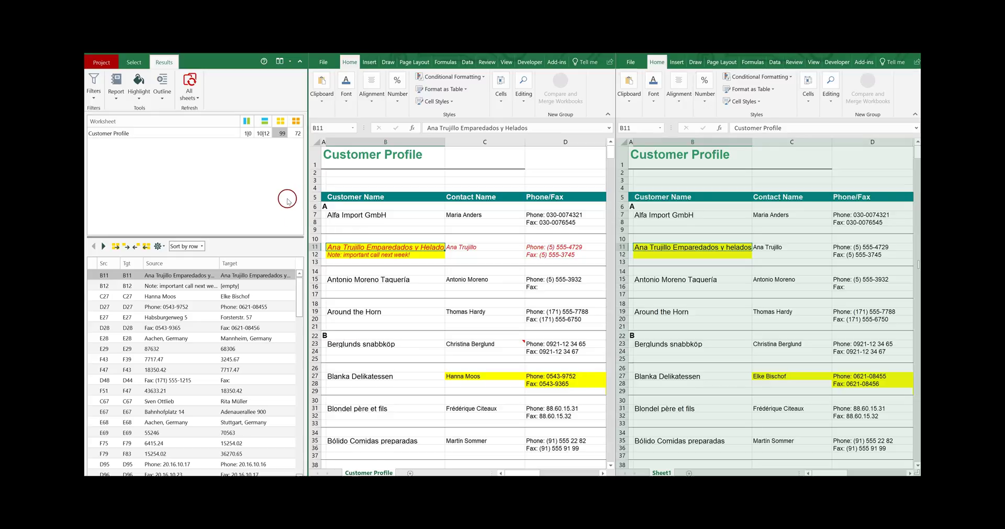
left_click(248, 133)
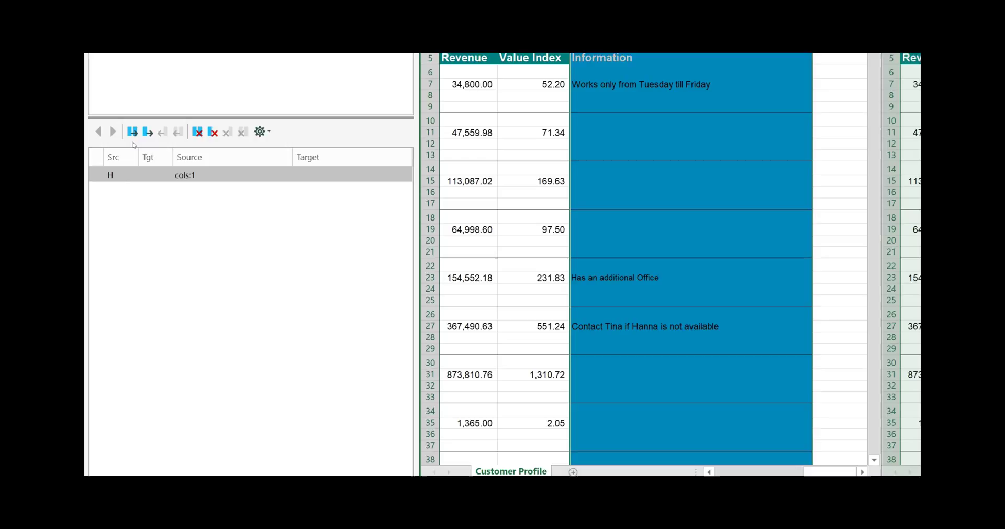
Step: Insert the missing Information column H into target Sheet1 from the selected difference
left_click(147, 138)
left_click(148, 143)
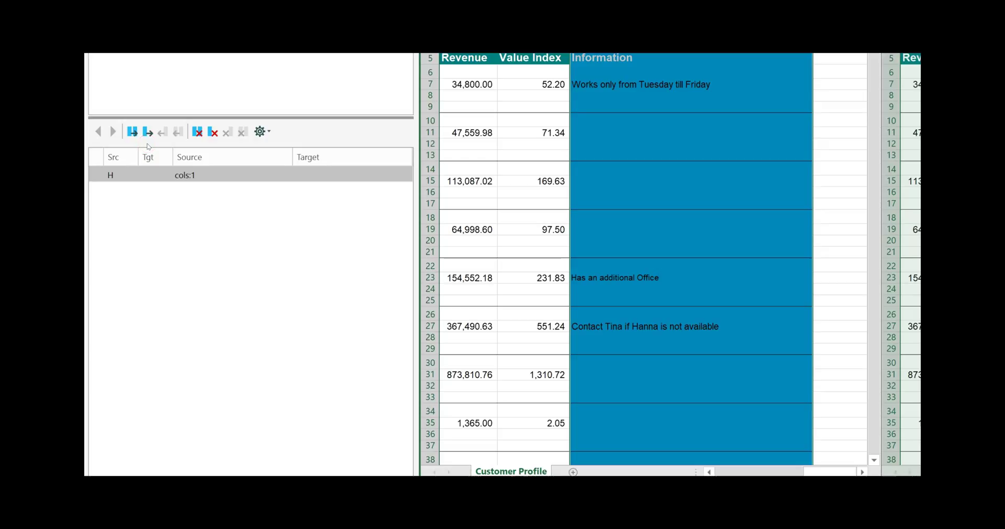
left_click(197, 135)
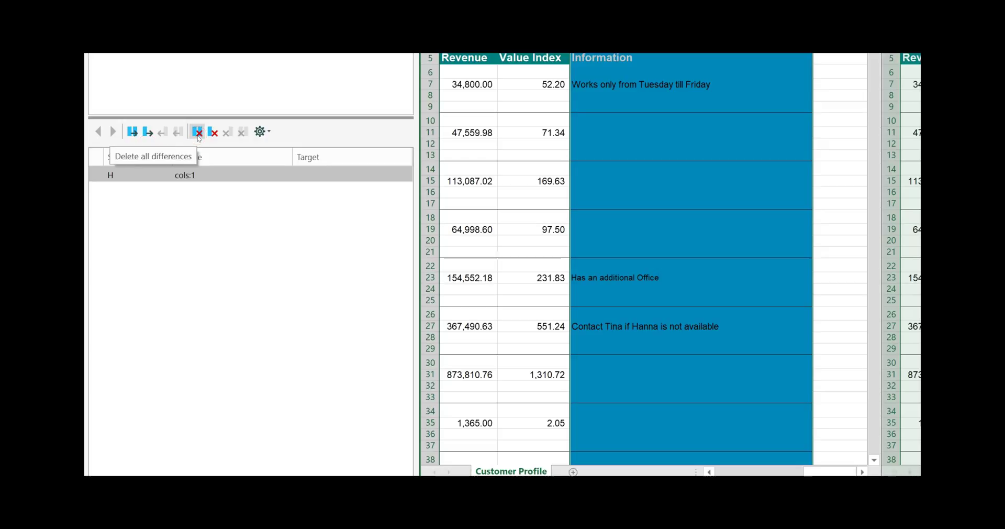
left_click(213, 133)
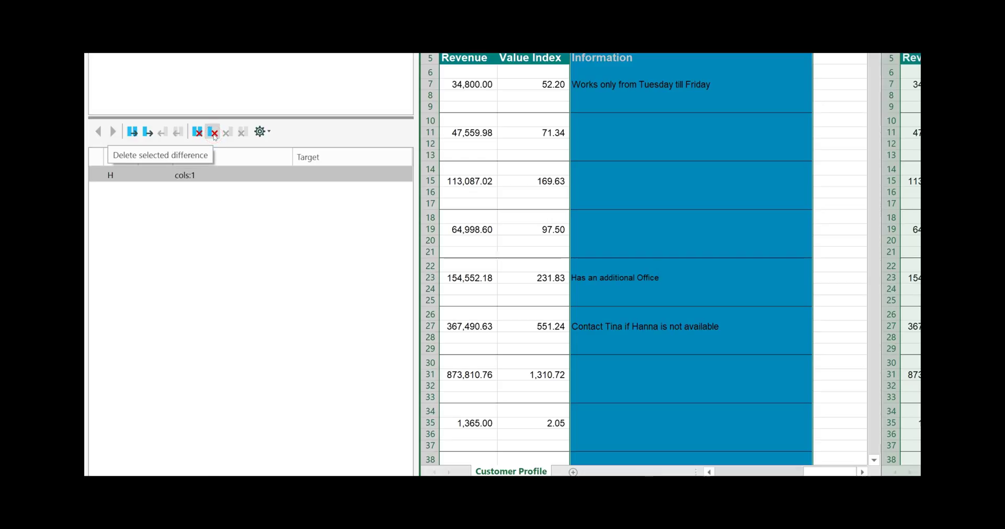
left_click(213, 137)
left_click(169, 284)
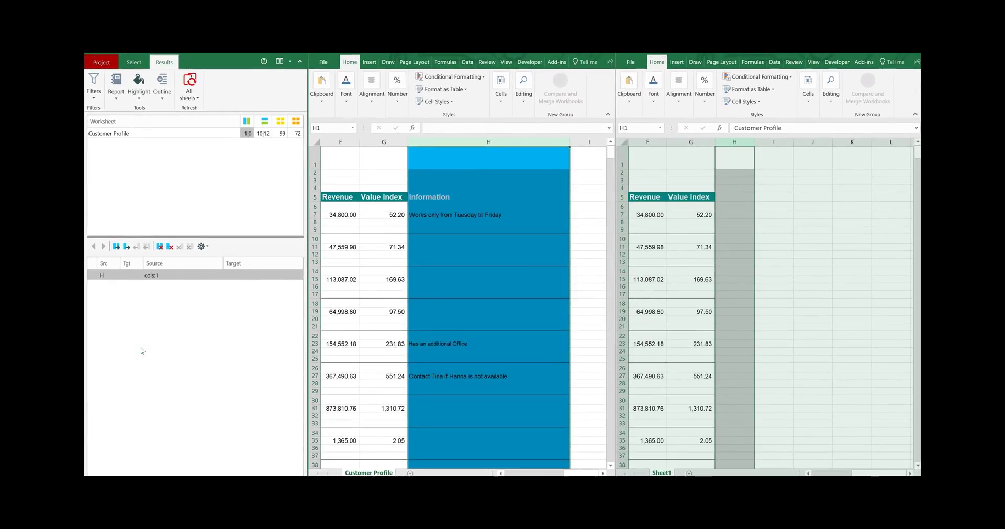
left_click(126, 246)
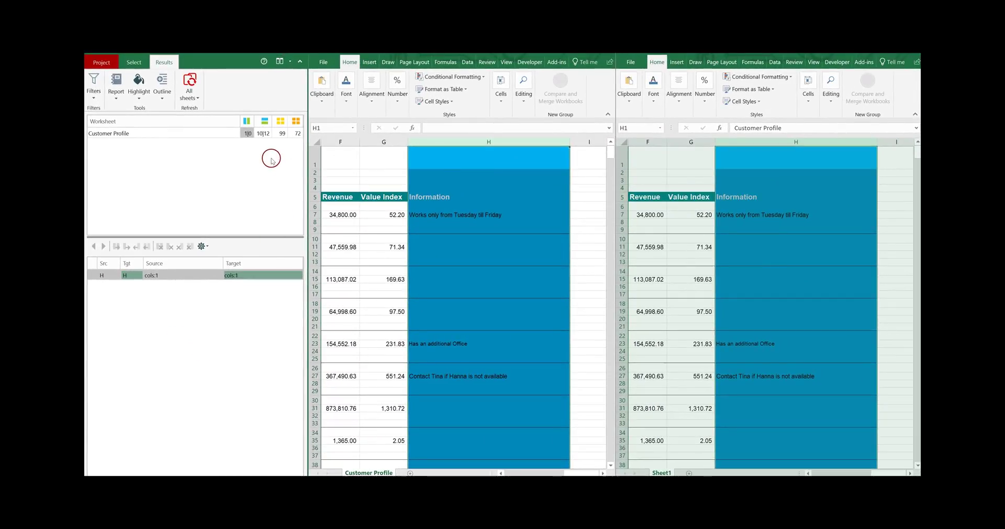
Step: List row differences: source rows 39:42, 82:85, 374:375 against target 51:54, 75:78, 107:110
left_click(265, 134)
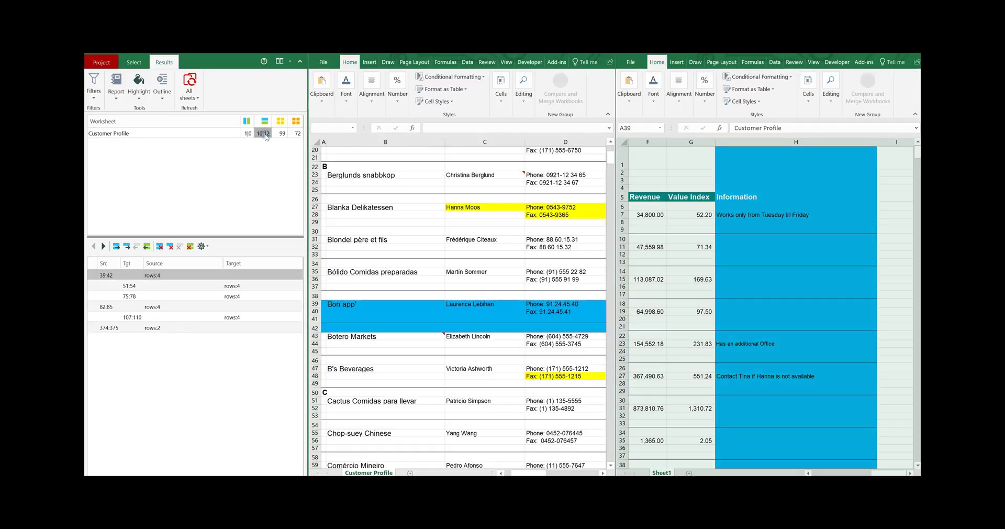
left_click(173, 419)
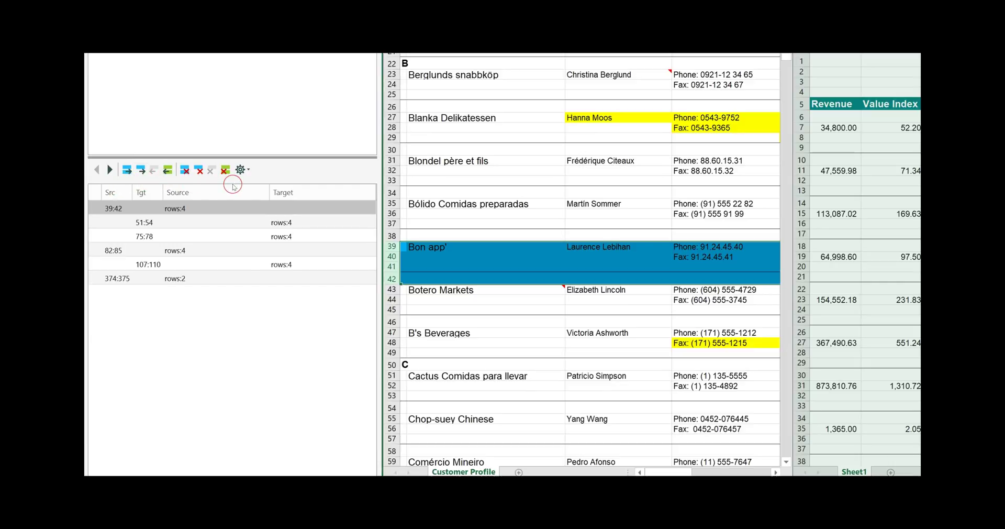
left_click(127, 177)
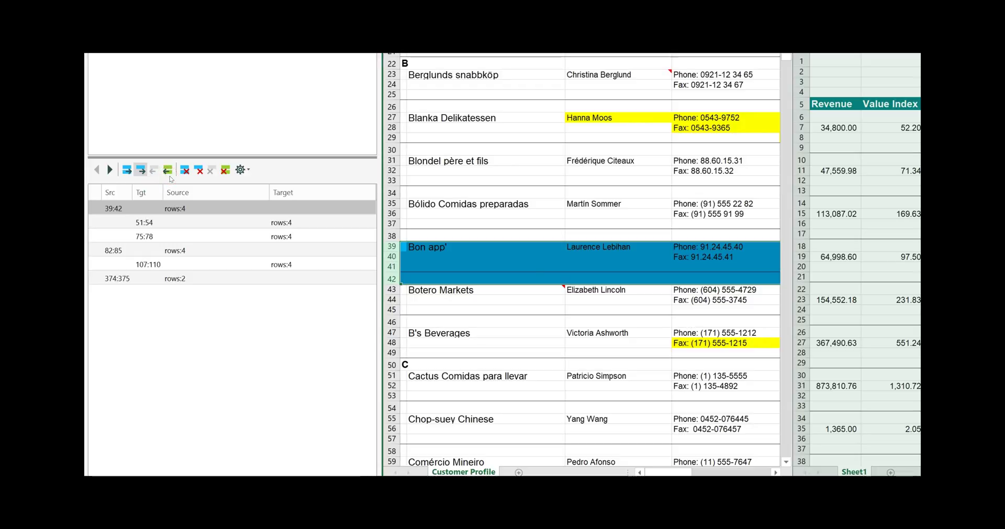
left_click(183, 178)
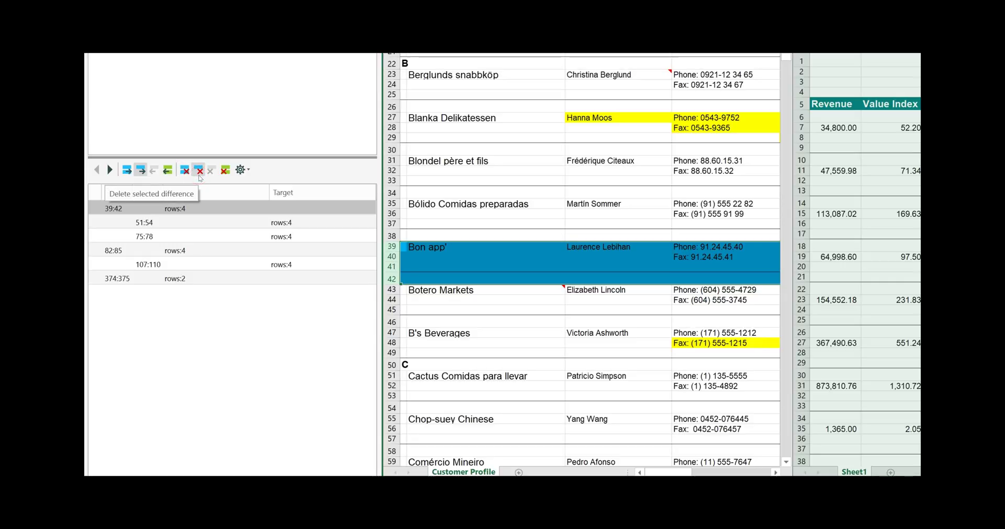
left_click(223, 176)
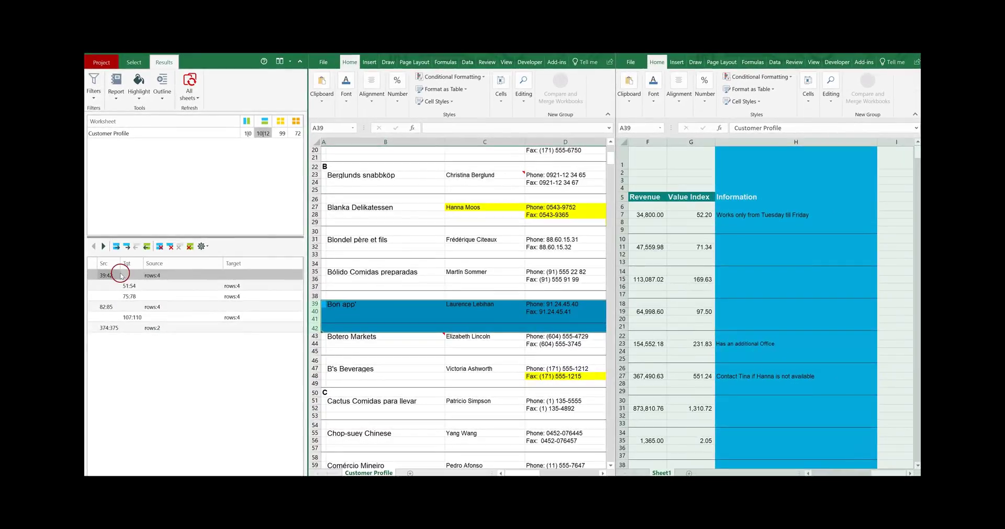
Step: Line up both sheets on the Bon app' rows and insert them into the target
left_click(121, 275)
left_click(127, 246)
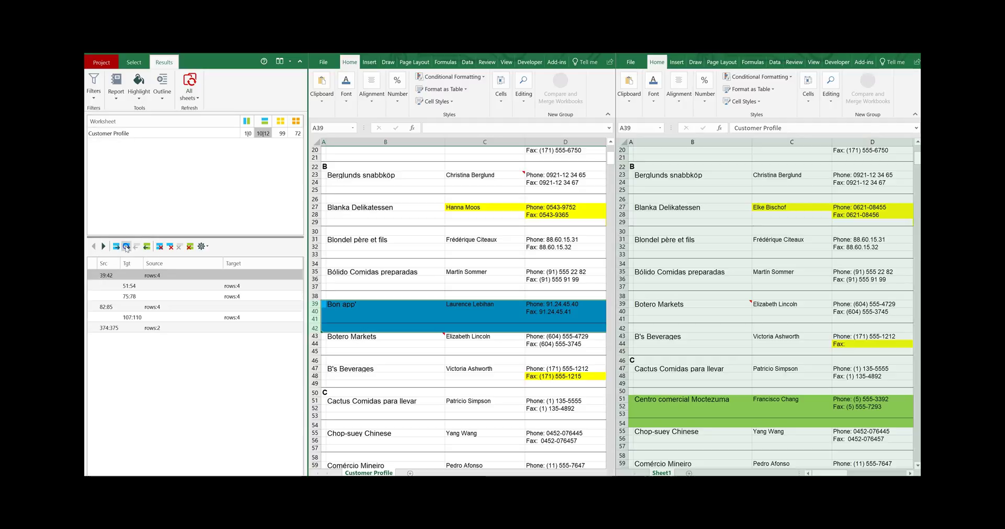
left_click(127, 247)
Step: Delete Centro comercial Moctezuma from the target and insert Dittgen Delikatessen's rows into the source
left_click(139, 247)
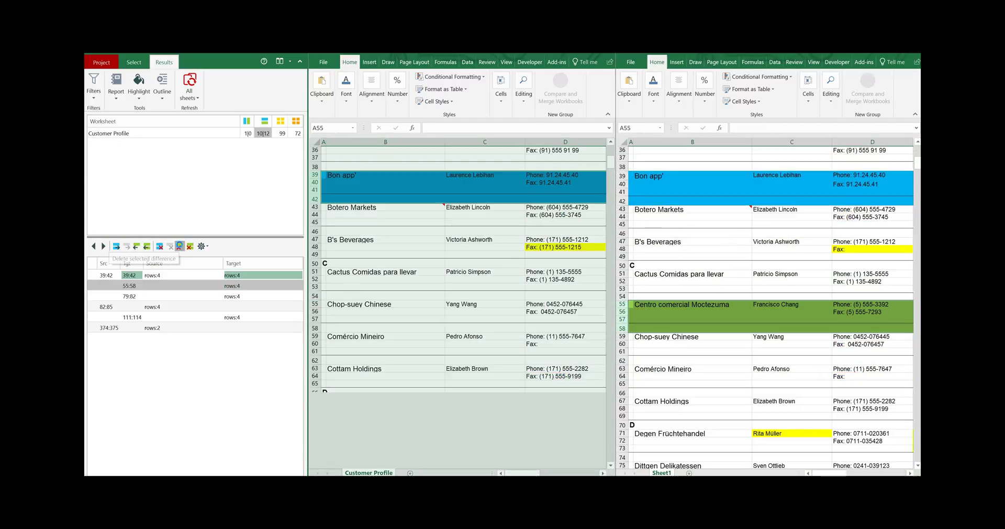
left_click(178, 246)
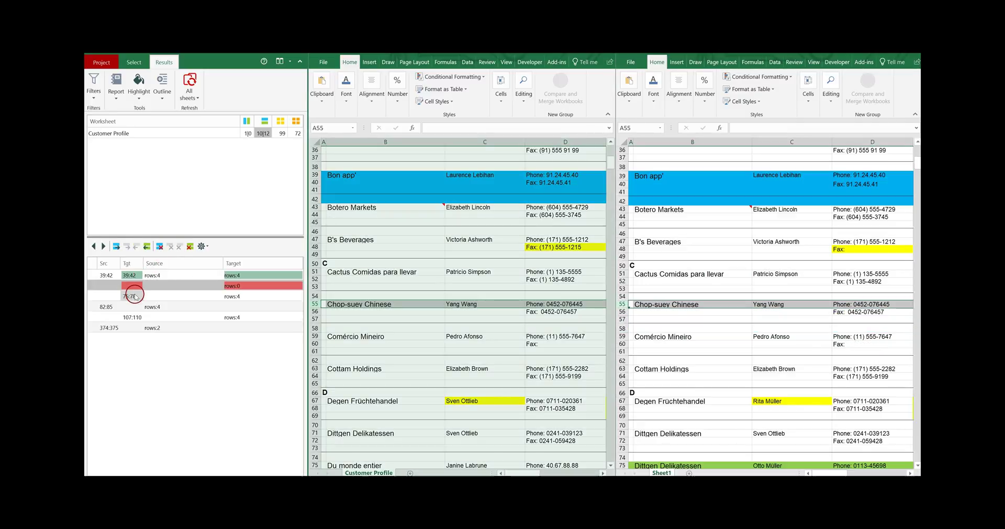
left_click(135, 296)
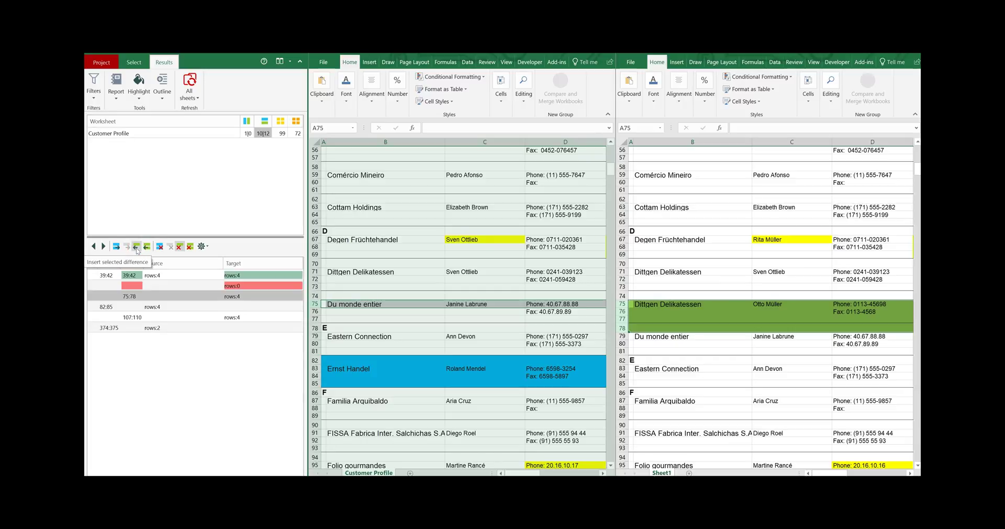
left_click(137, 247)
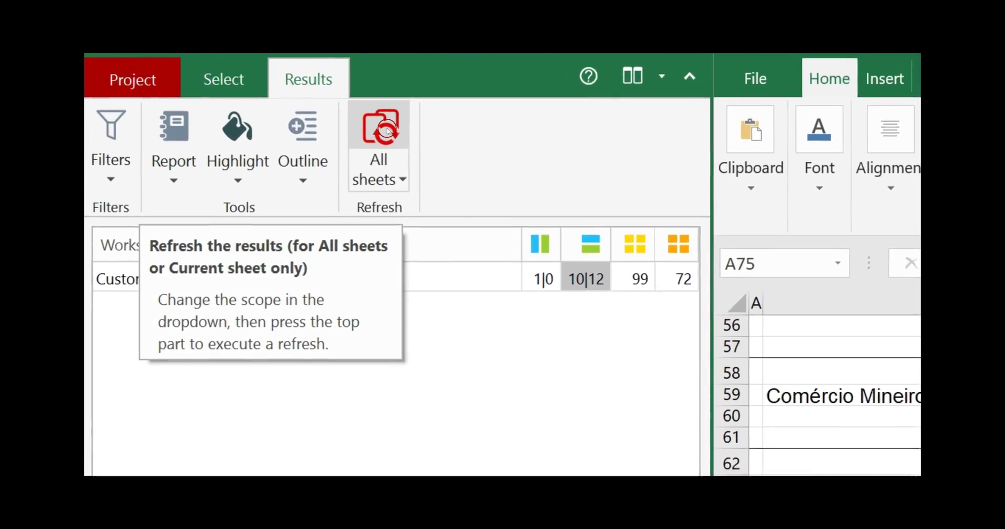
Step: Refresh the comparison for all sheets so the row-difference count becomes 6|4
left_click(233, 90)
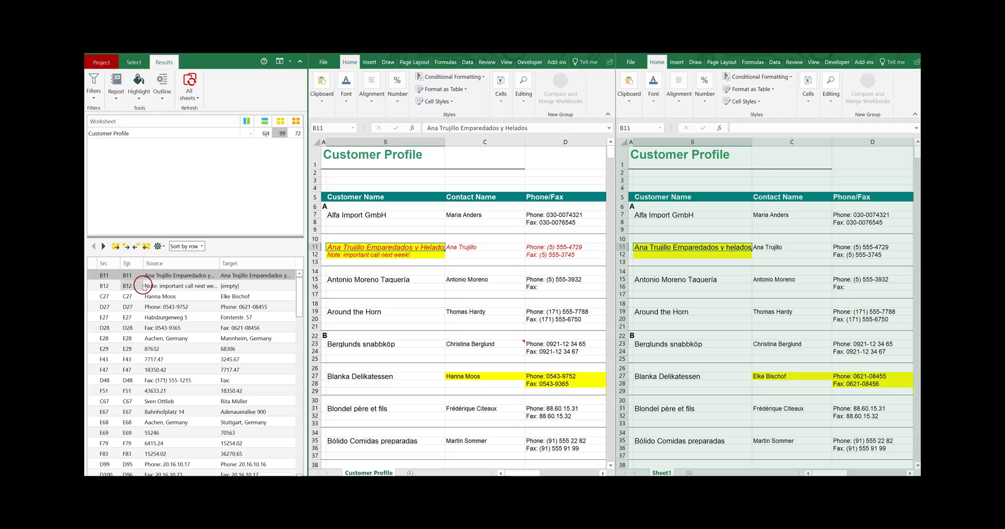
Step: Jump both sheets to the D48 fax difference and the E68 Aachen versus Stuttgart, Germany difference
left_click(105, 381)
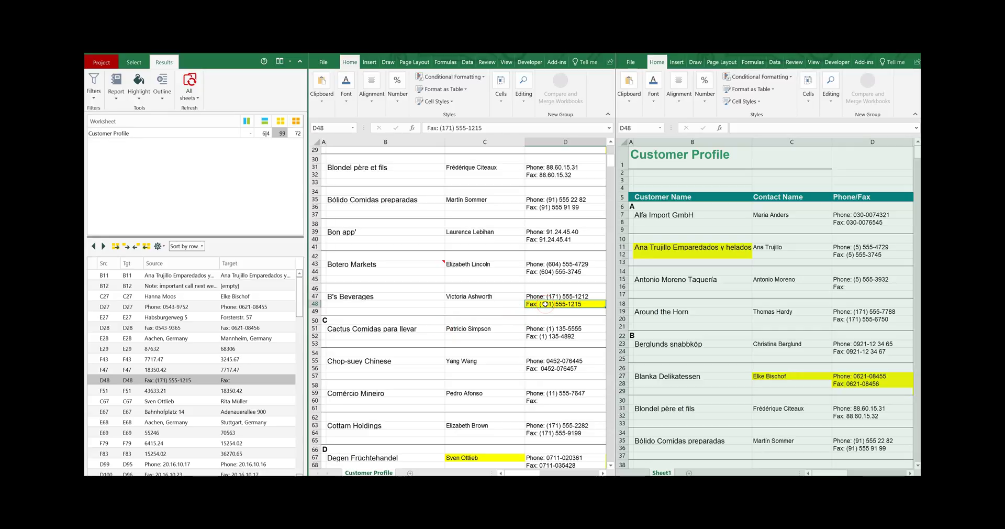
left_click(377, 301)
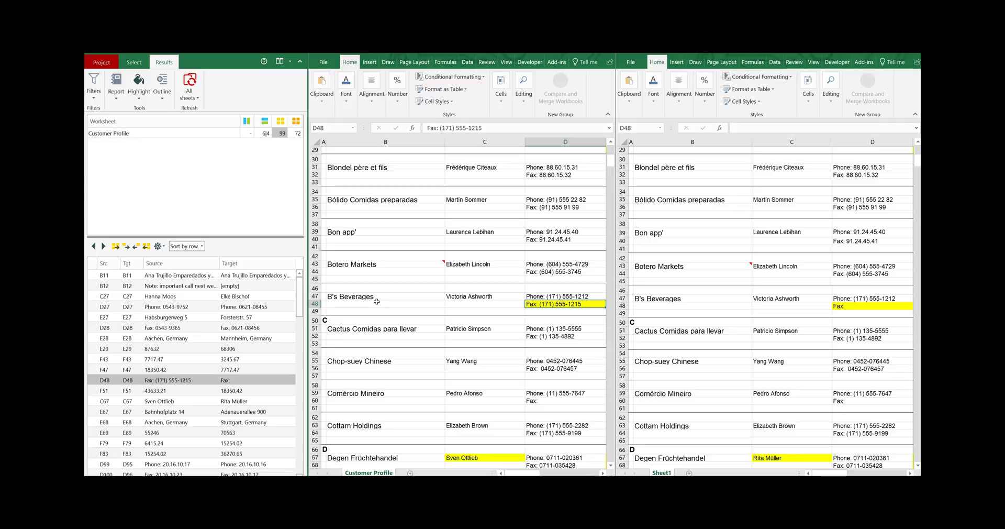
left_click(188, 422)
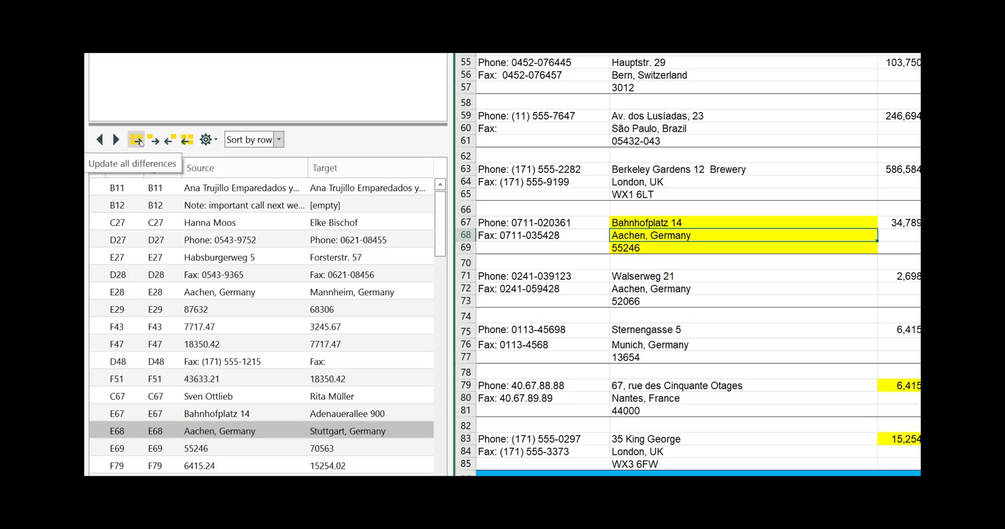
Step: Update the B11 customer-name difference and the B12 note difference
left_click(153, 142)
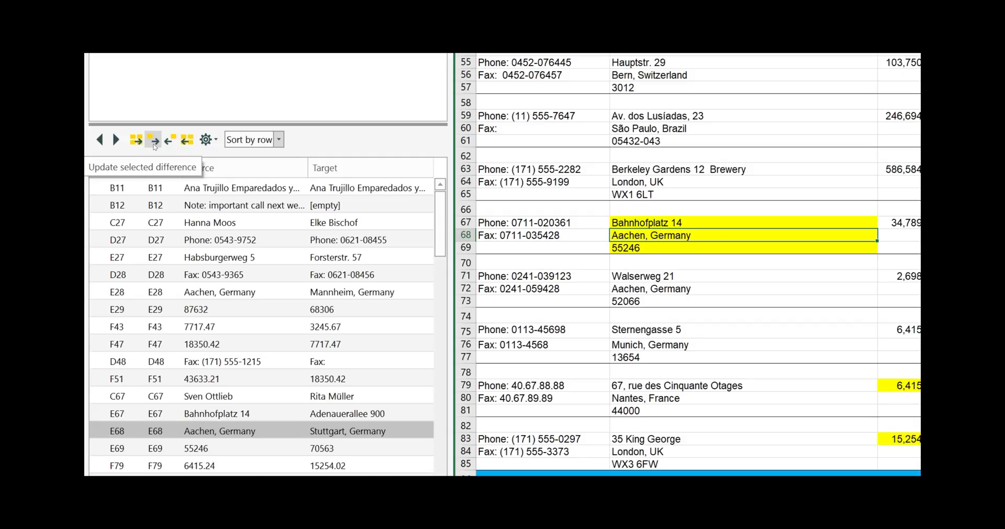
left_click(167, 144)
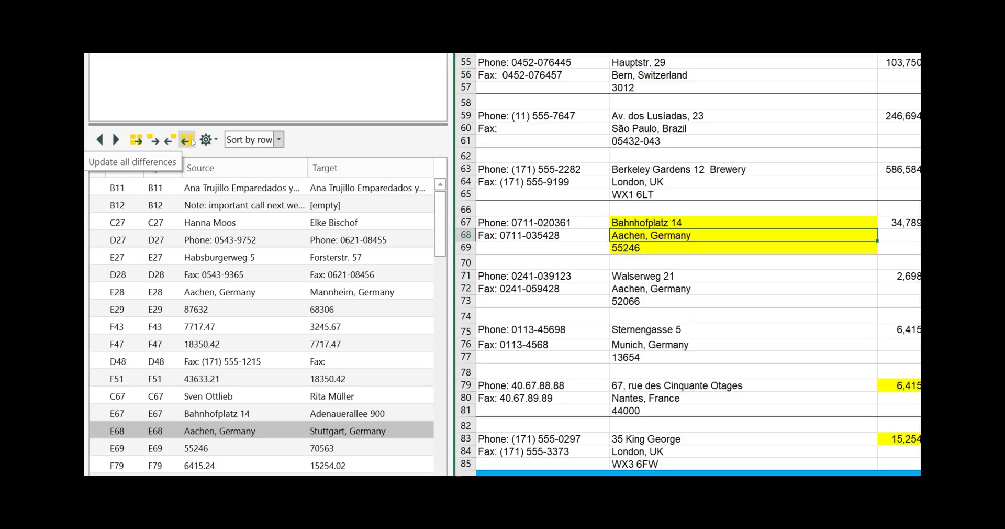
left_click(187, 139)
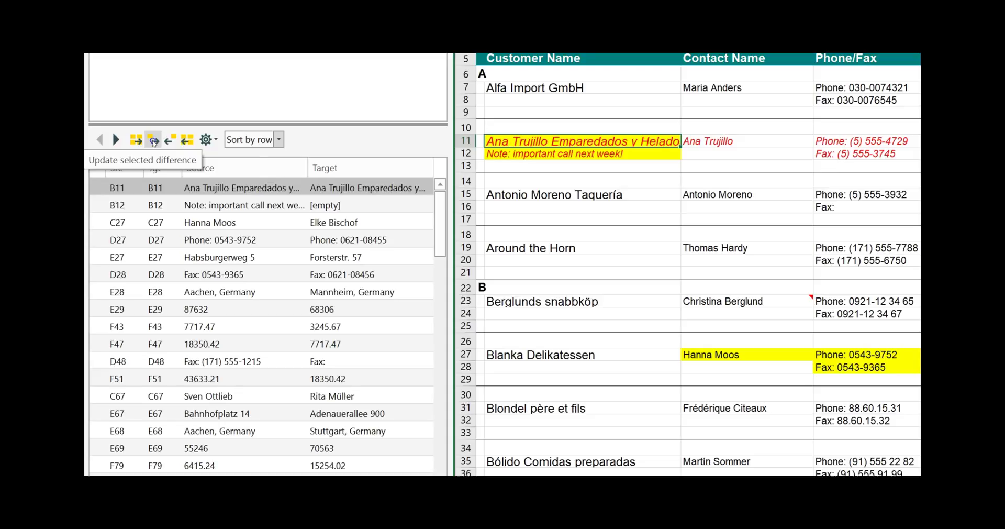
left_click(153, 140)
left_click(150, 207)
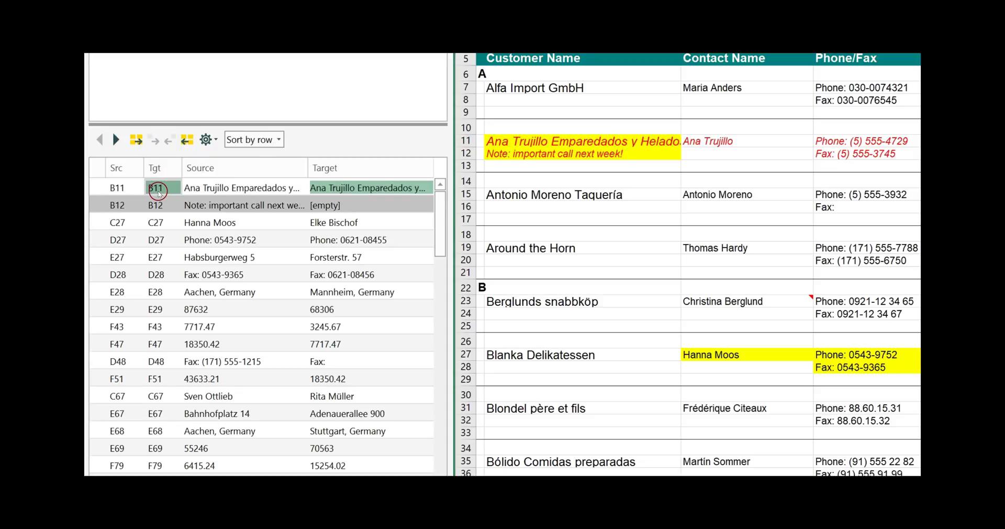
mouse_move(358, 188)
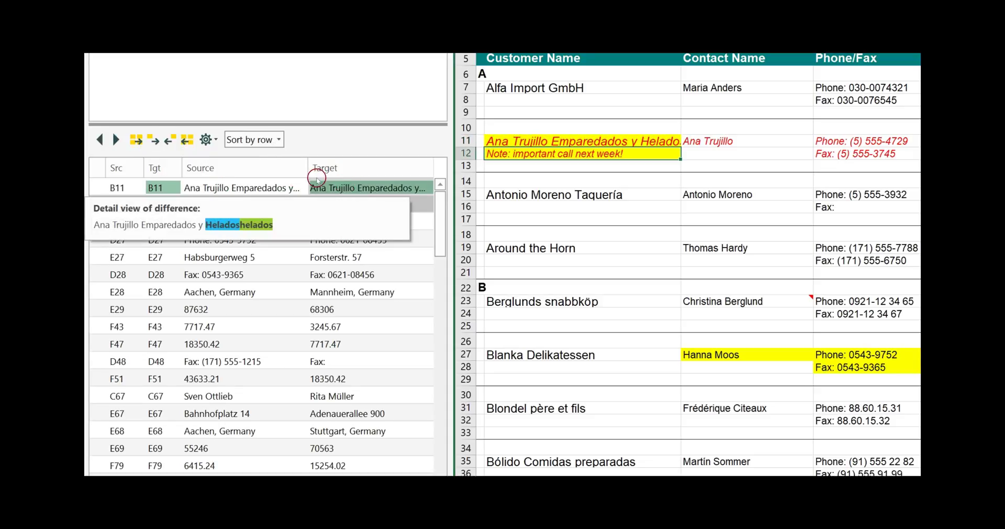
left_click(169, 140)
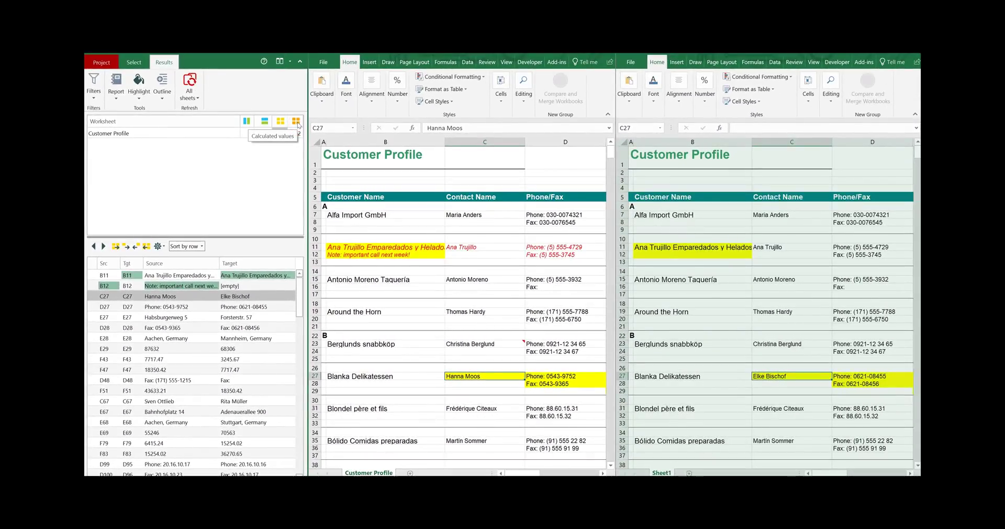
Step: List the 72 calculated-value differences, step through G43, G51, G83, G119, and check G43's =F43/1000*1.5 formula
left_click(295, 133)
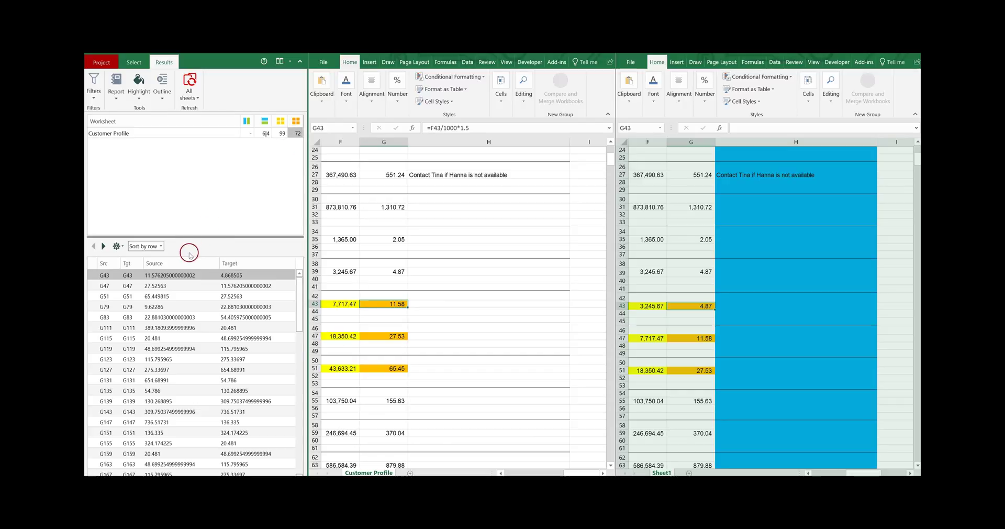
left_click(250, 275)
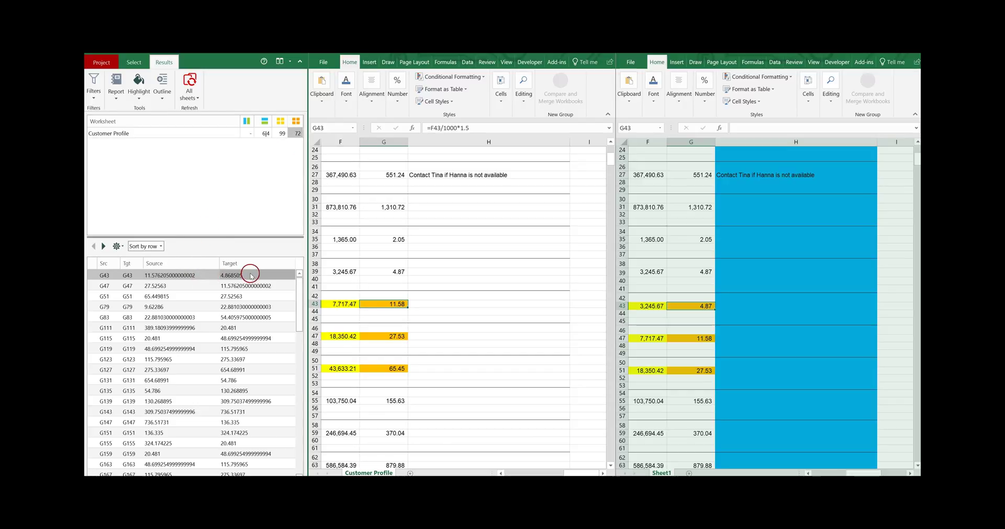
left_click(168, 294)
left_click(168, 316)
left_click(166, 348)
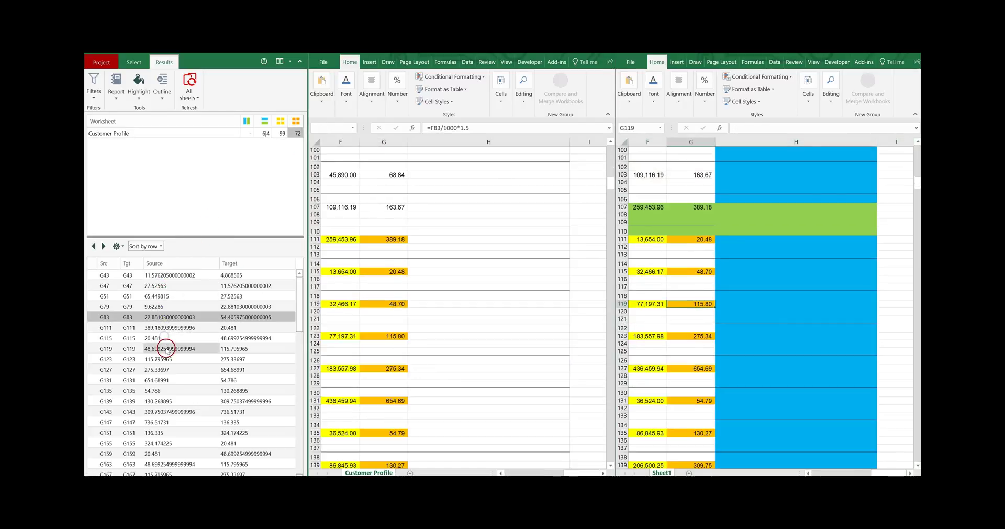
key("Home")
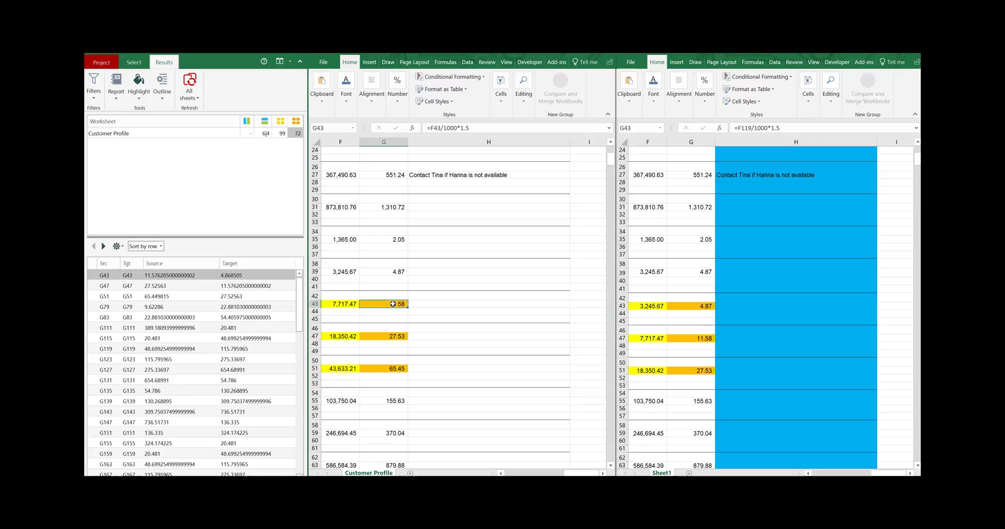
left_click(694, 305)
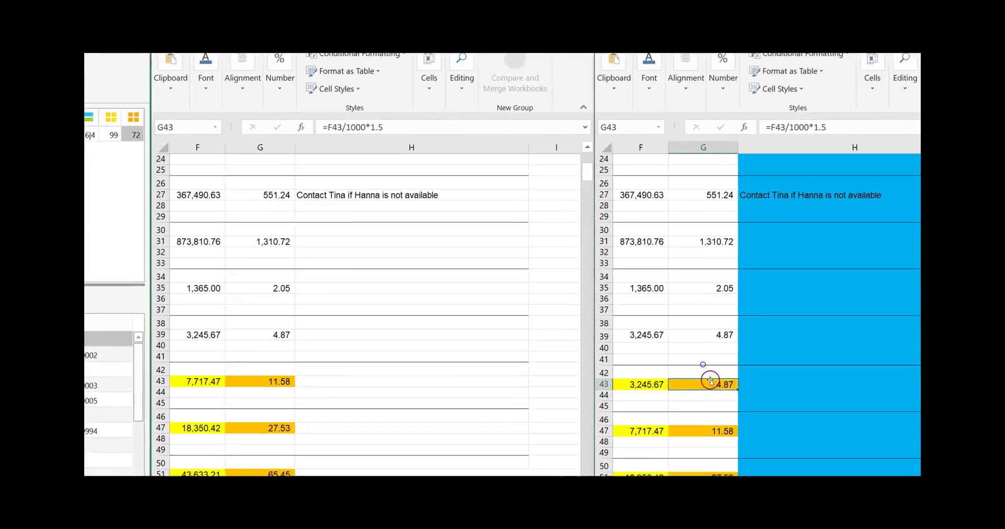